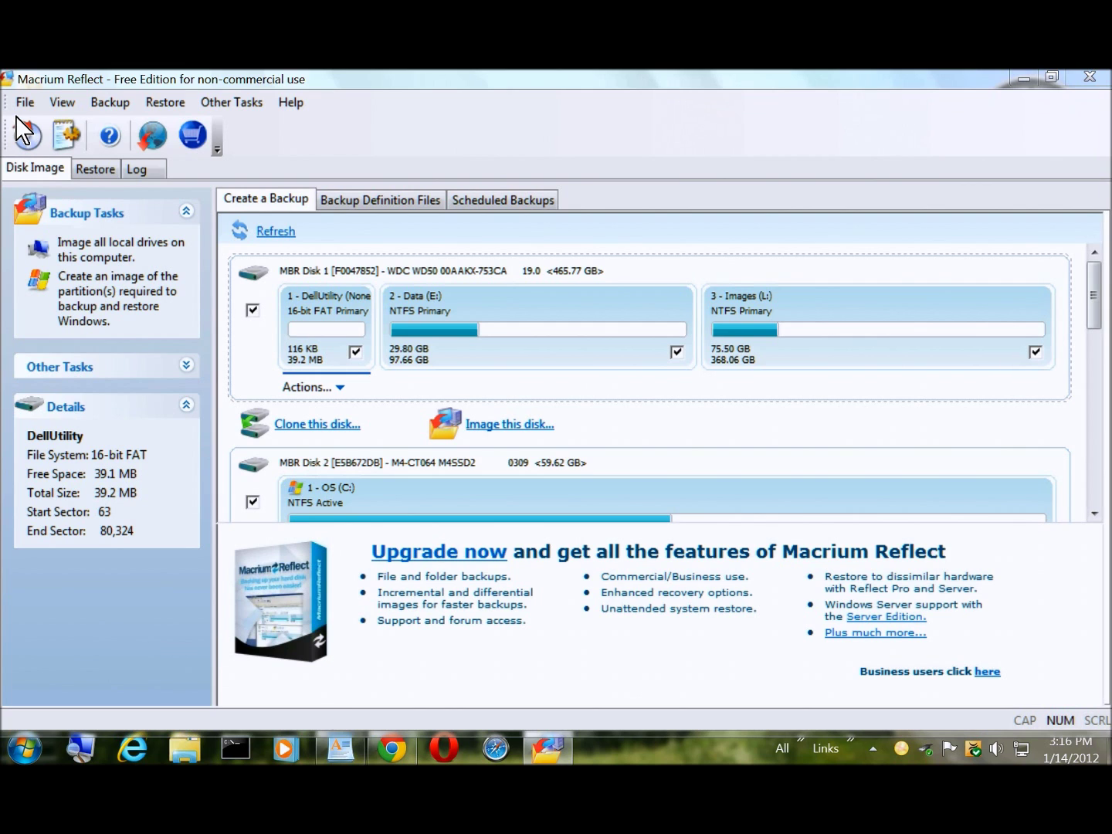
Go through the Rescue Media Wizard with the Linux environment up to the CD burn page and cancel it
{"action": "left_click", "coordinate": [24, 131]}
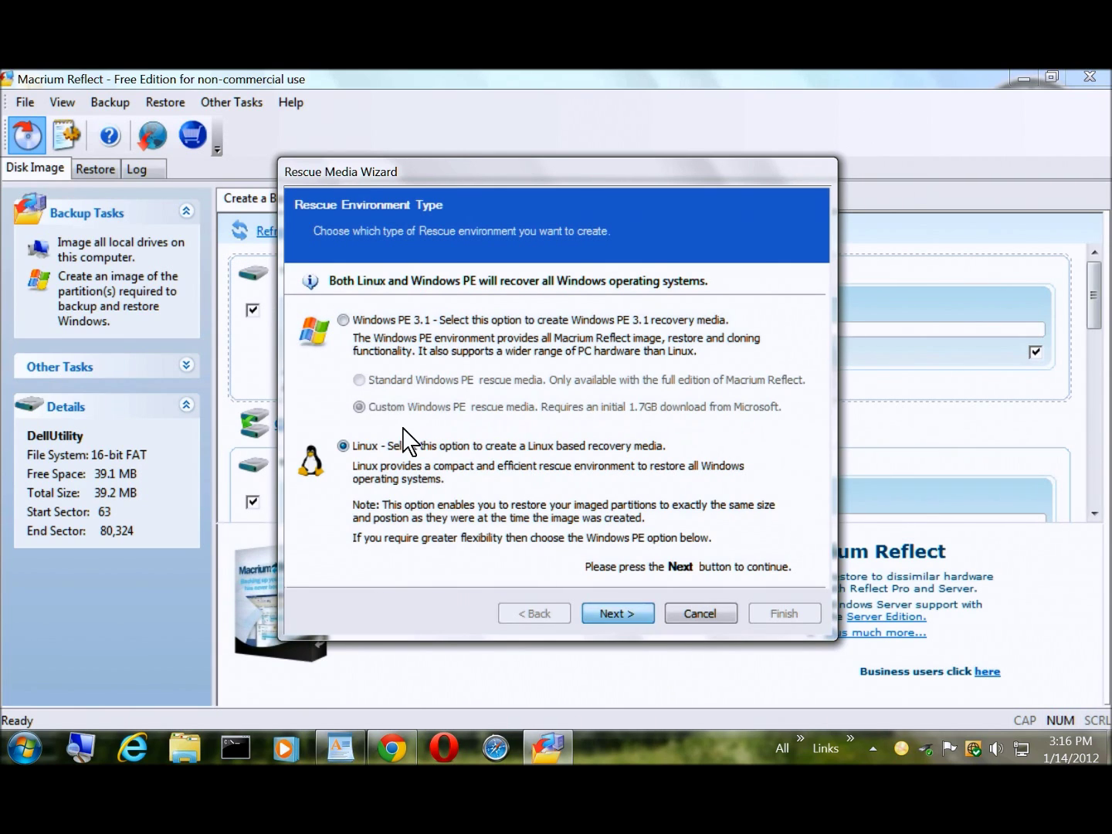
{"action": "key", "text": "Return"}
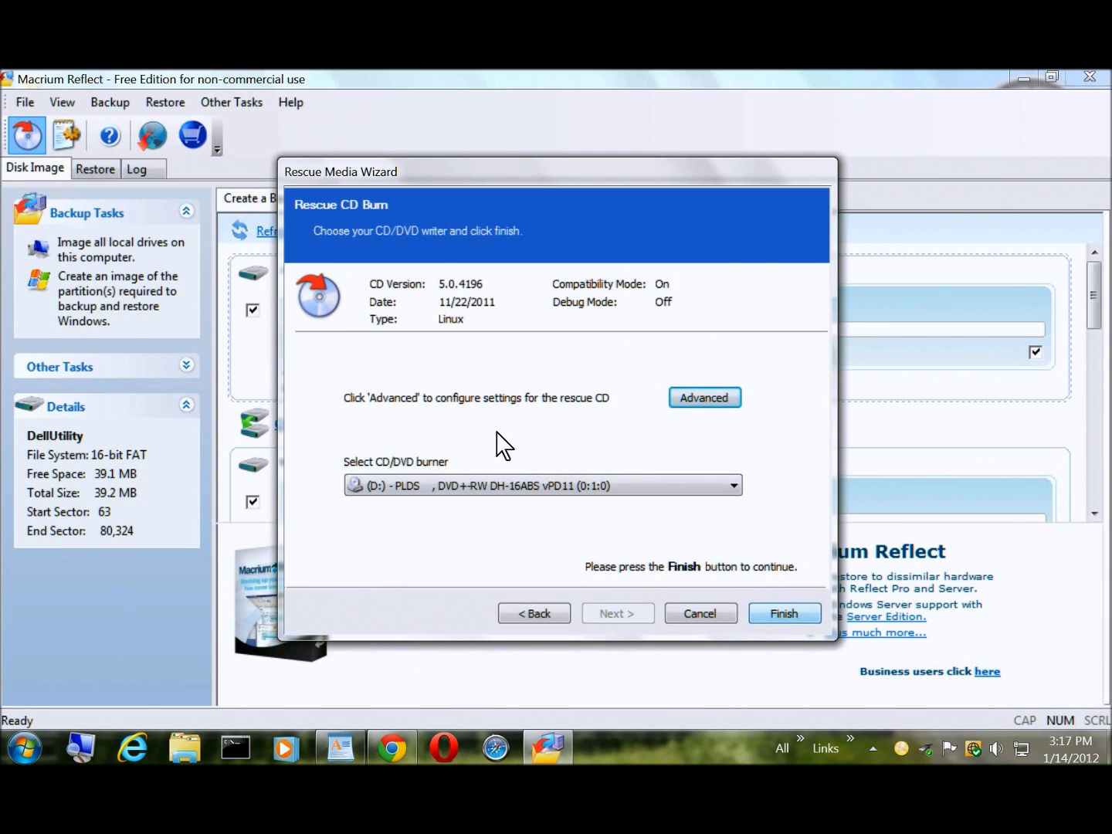
{"action": "key", "text": "Tab"}
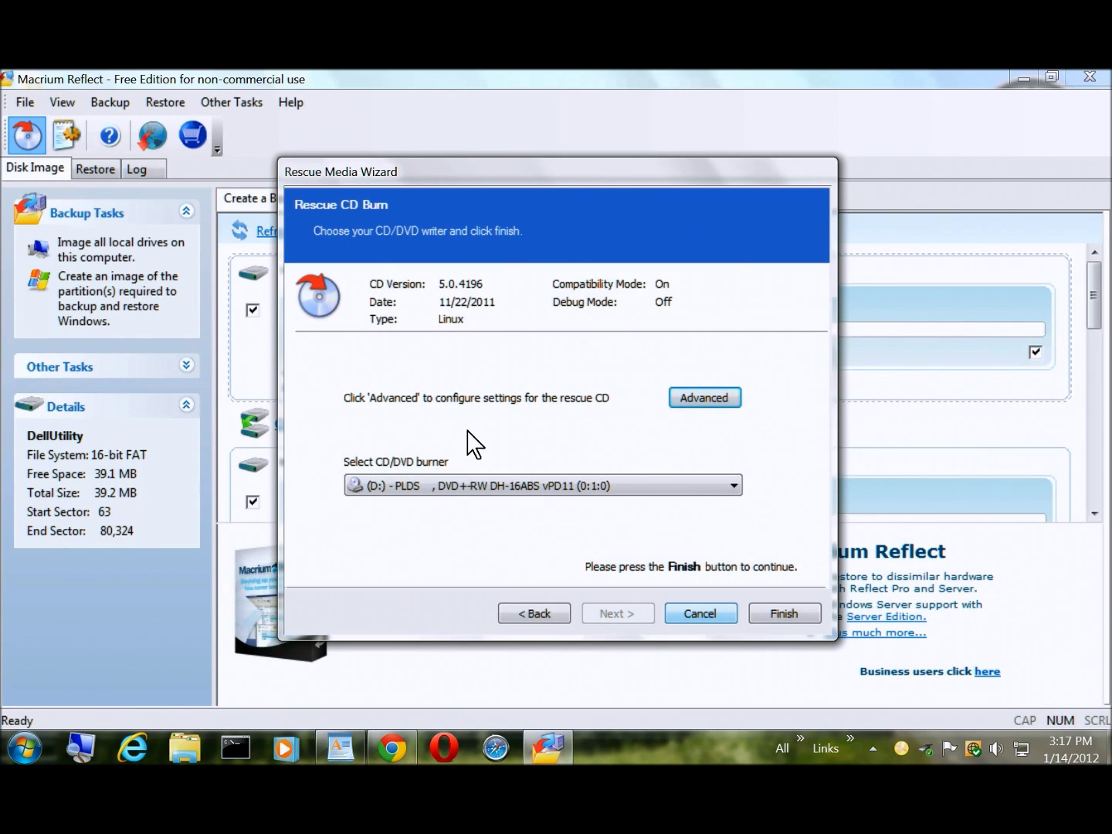
{"action": "key", "text": "Escape"}
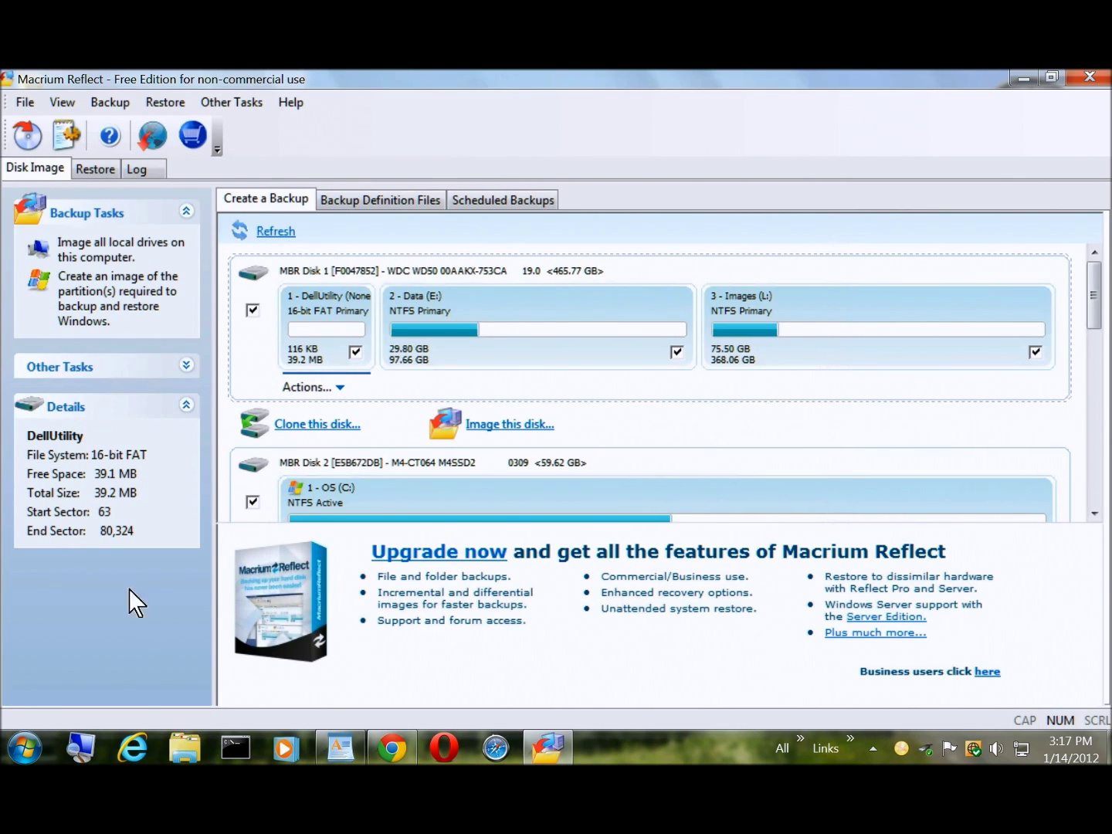
Switch to Windows Explorer, create a folder named VHD Image on the eSata Images (O:) drive, and close the window
{"action": "left_click", "coordinate": [30, 748]}
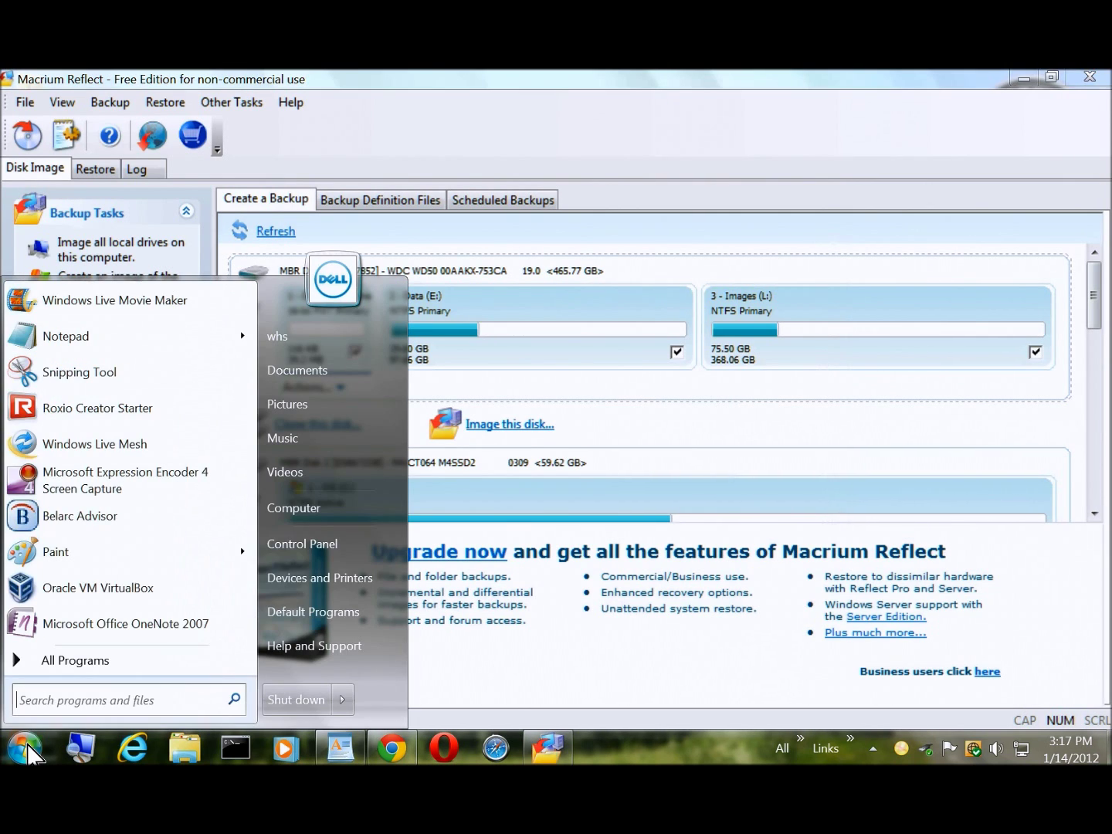
{"action": "left_click", "coordinate": [306, 505]}
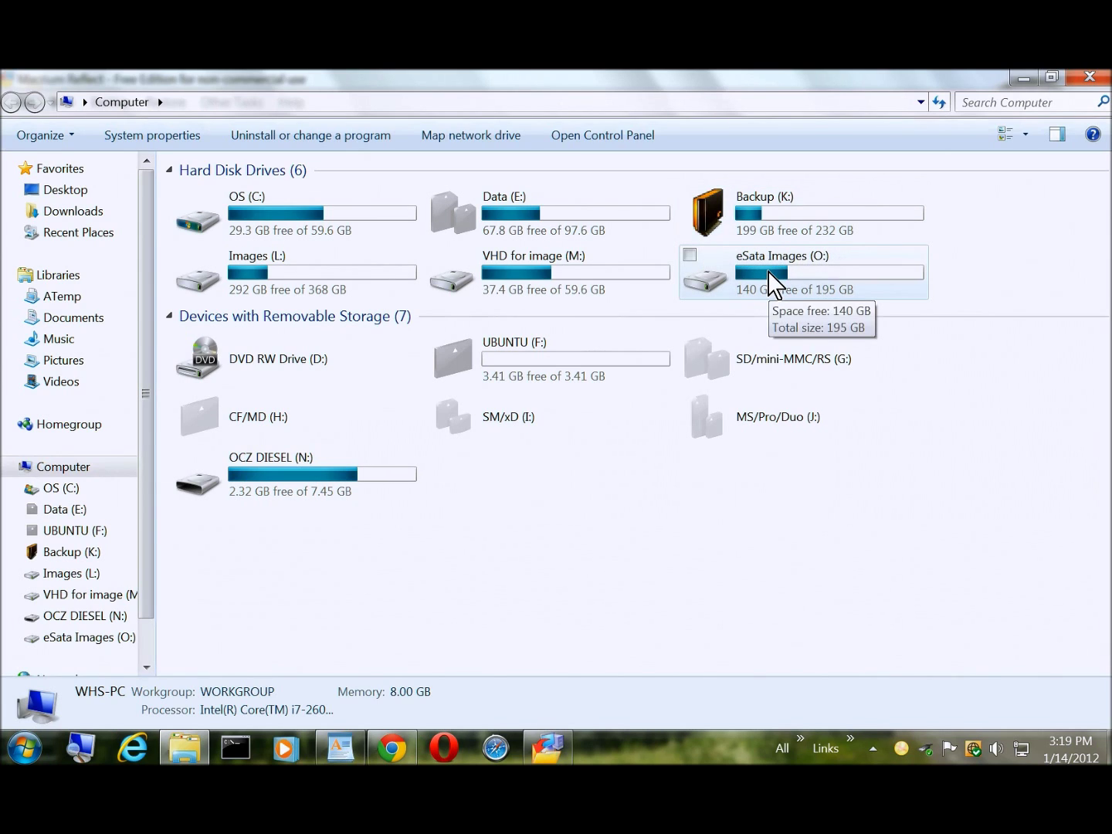
{"action": "left_click", "coordinate": [768, 282]}
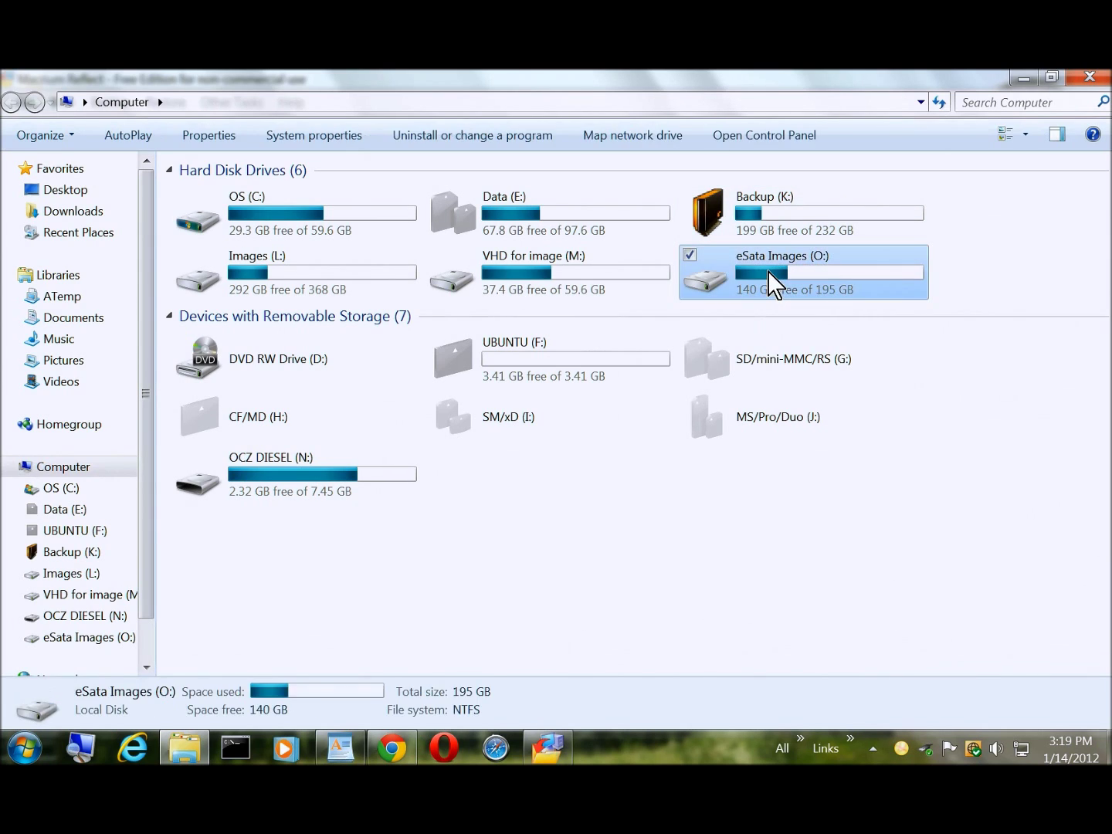
{"action": "double_click", "coordinate": [768, 282]}
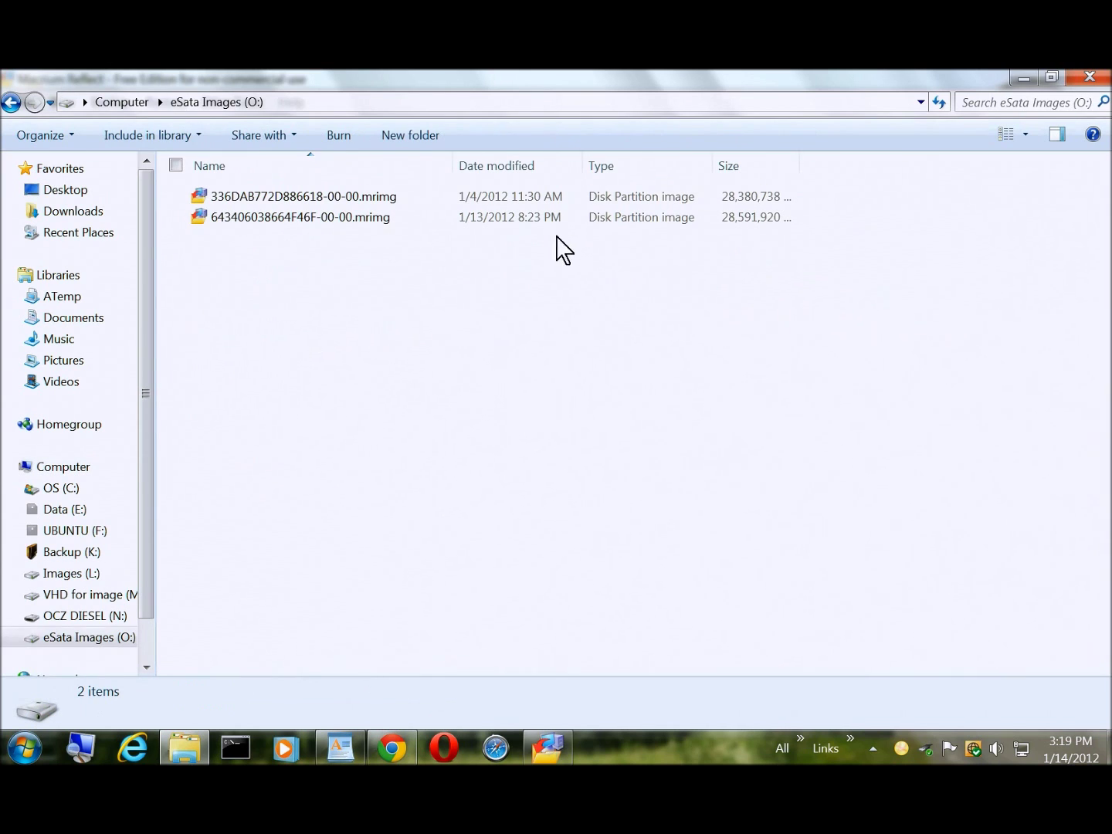
{"action": "left_click", "coordinate": [402, 139]}
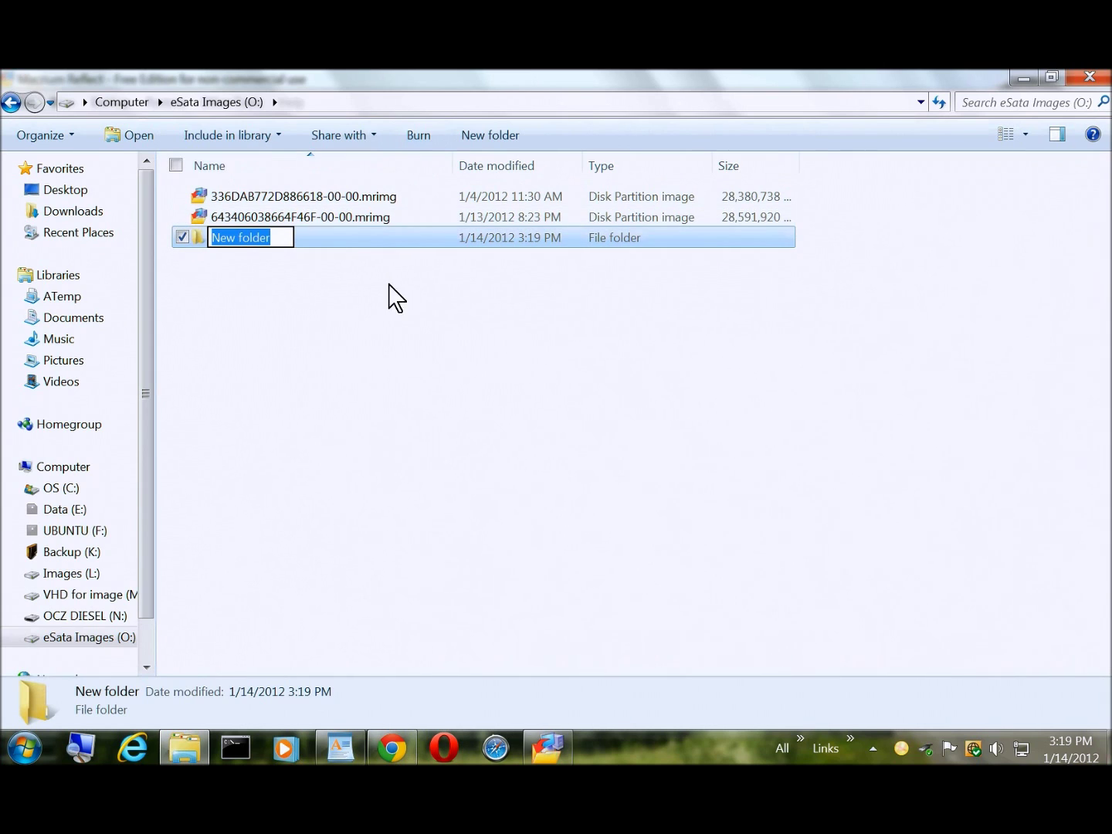
{"action": "type", "text": "V"}
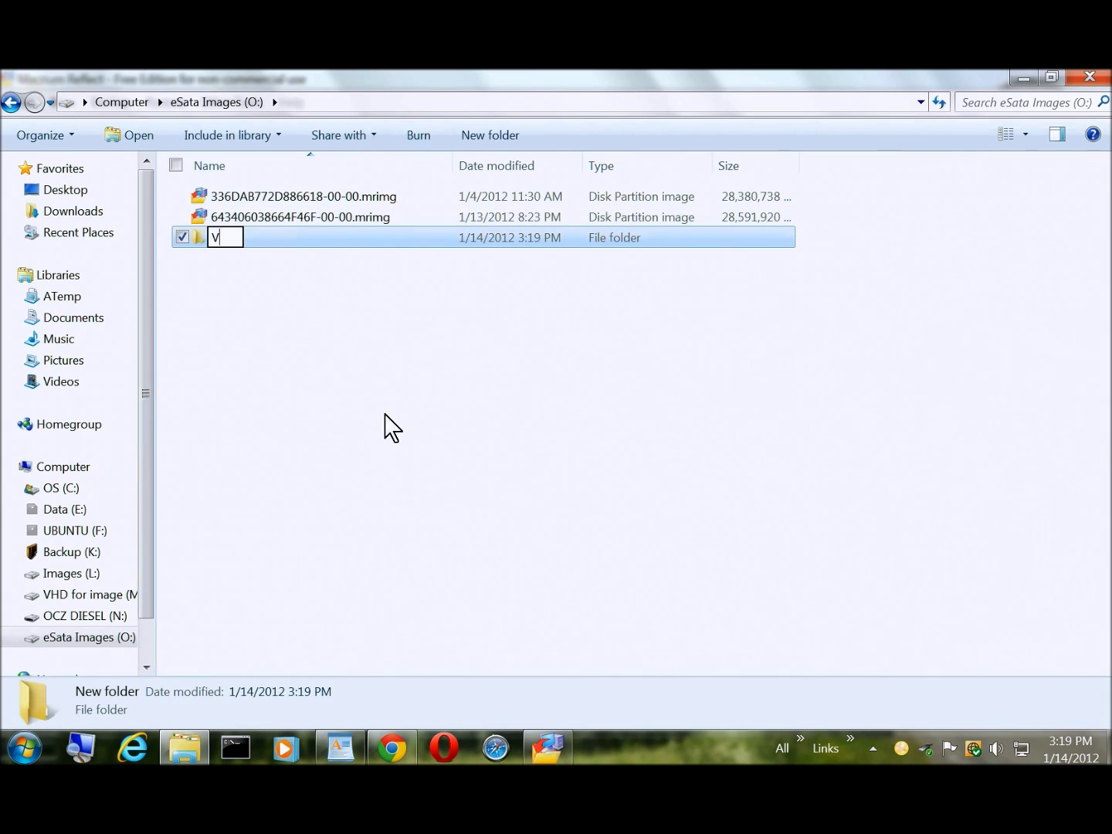
{"action": "type", "text": "HD Ima"}
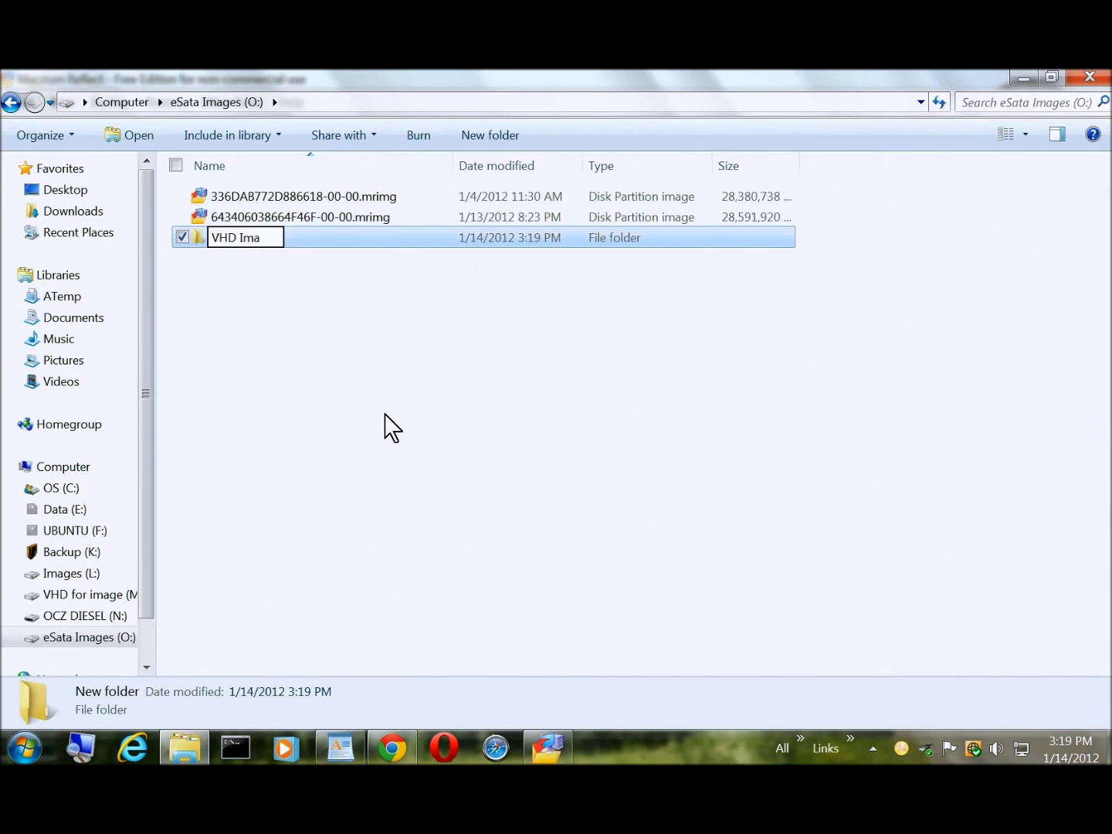
{"action": "type", "text": "ge"}
{"action": "key", "text": "Return"}
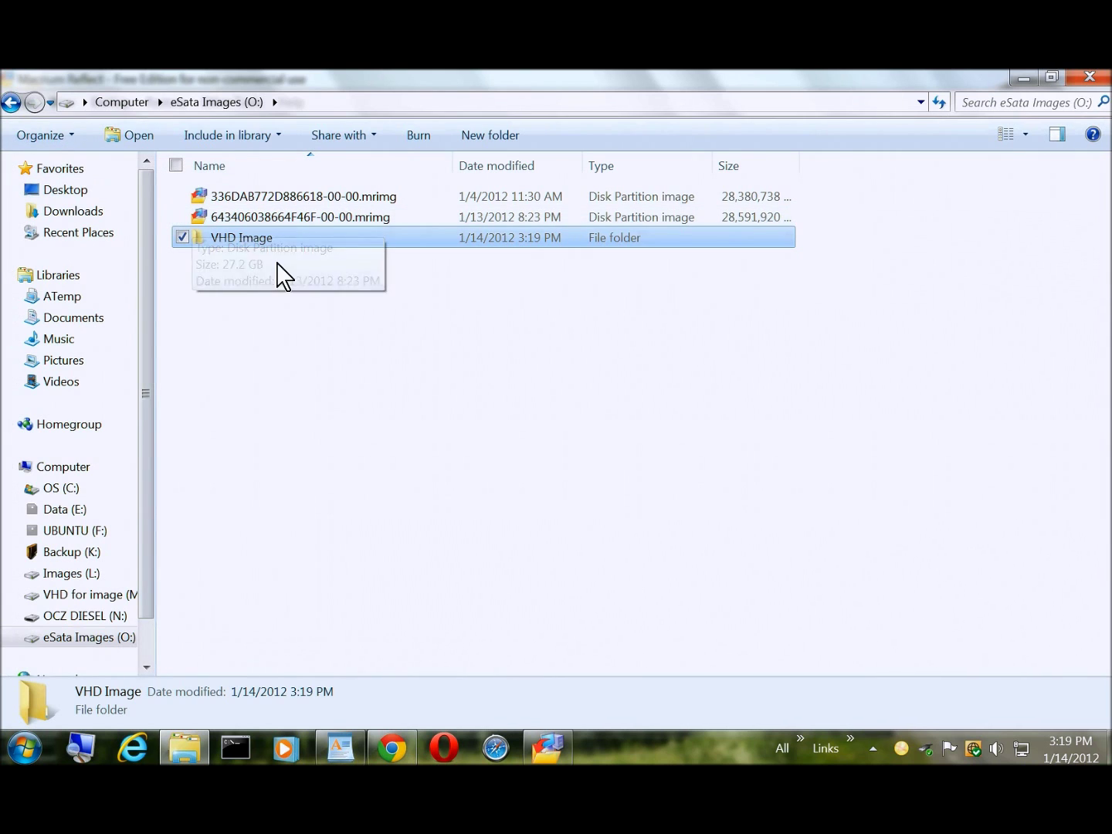
{"action": "left_click", "coordinate": [1079, 80]}
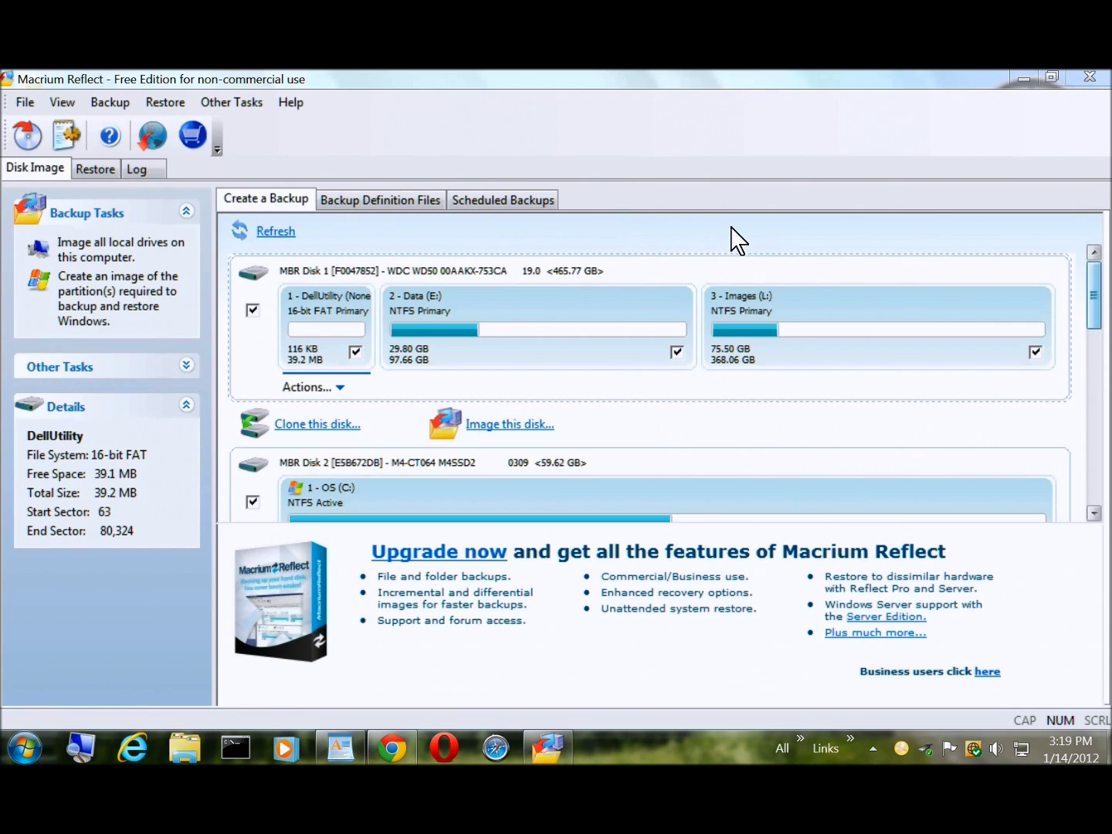
Start a disk image of the virtual disk that holds the VHD for image (M:) partition
{"action": "scroll", "coordinate": [729, 247], "scroll_direction": "down", "scroll_amount": 3}
{"action": "scroll", "coordinate": [730, 266], "scroll_direction": "down", "scroll_amount": 9}
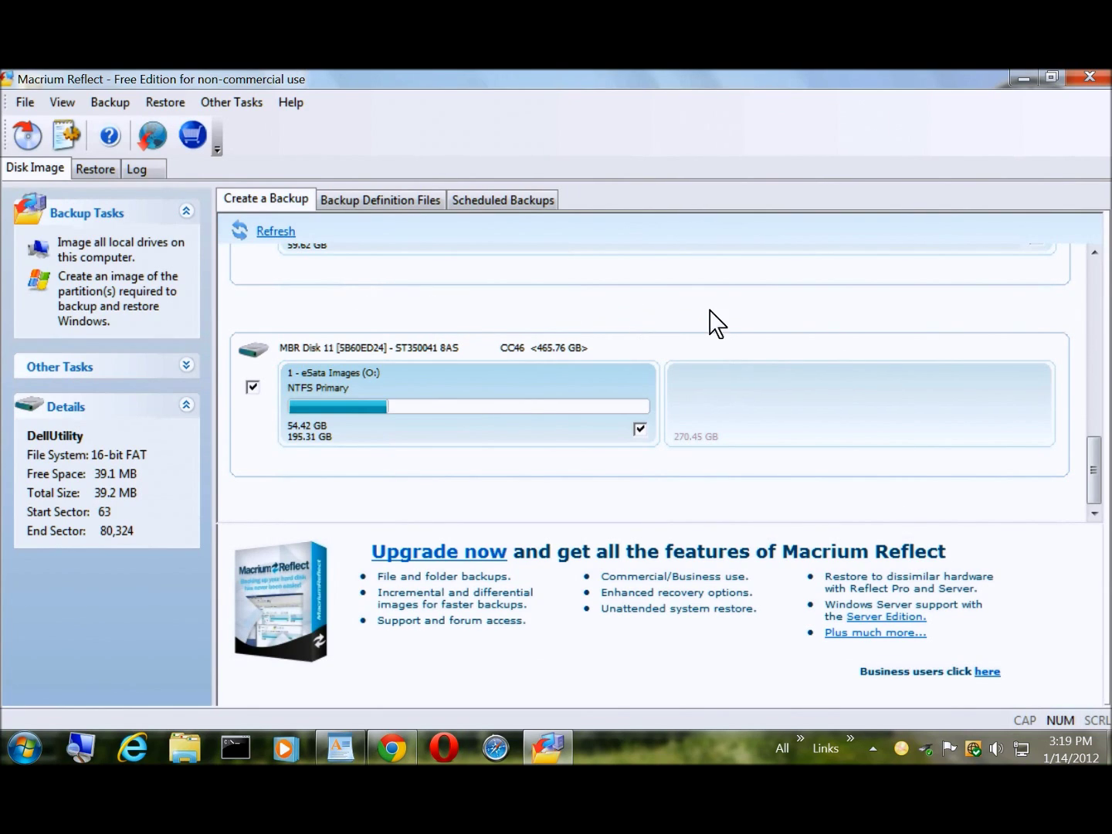
{"action": "scroll", "coordinate": [737, 340], "scroll_direction": "up", "scroll_amount": 3}
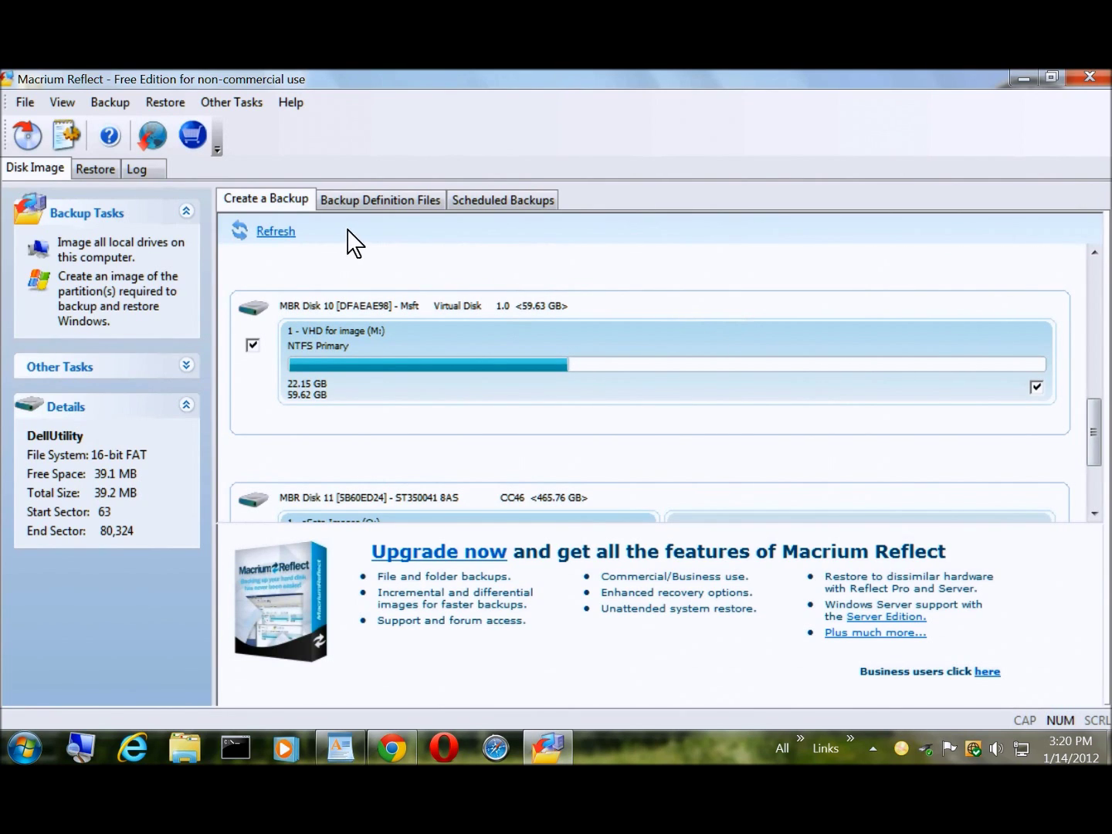
{"action": "left_click", "coordinate": [303, 252]}
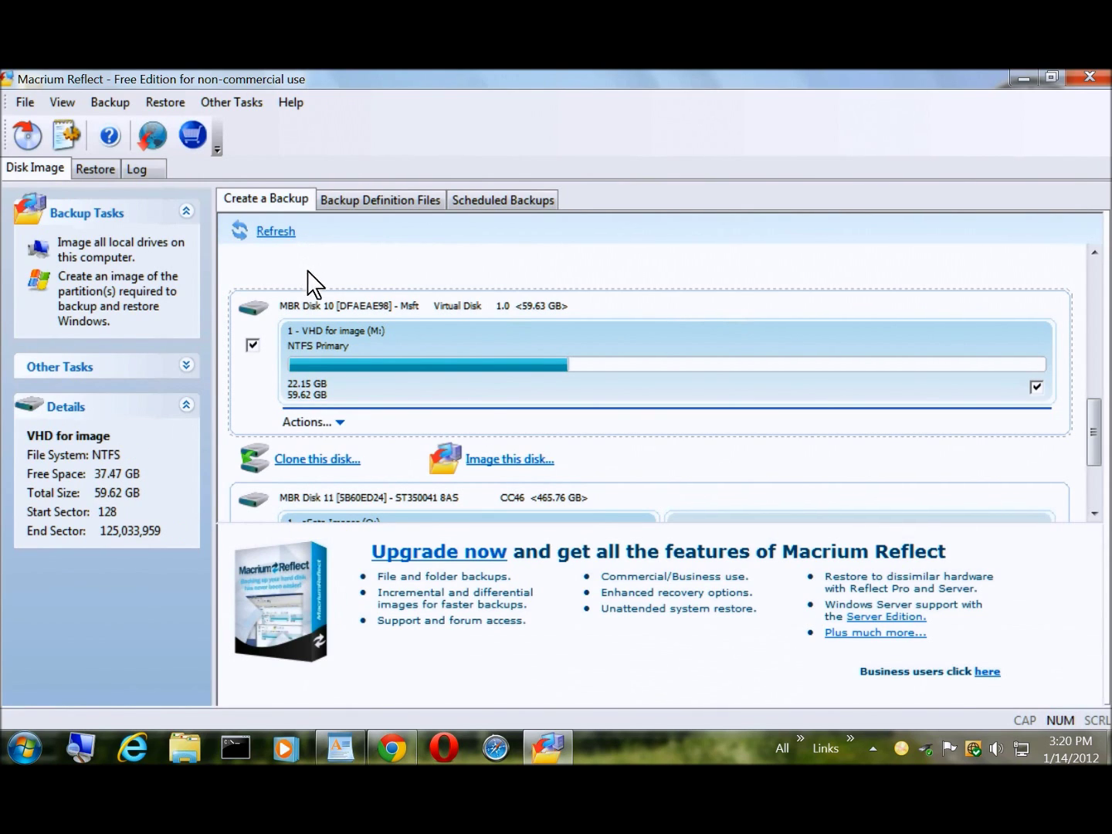
{"action": "double_click", "coordinate": [328, 330]}
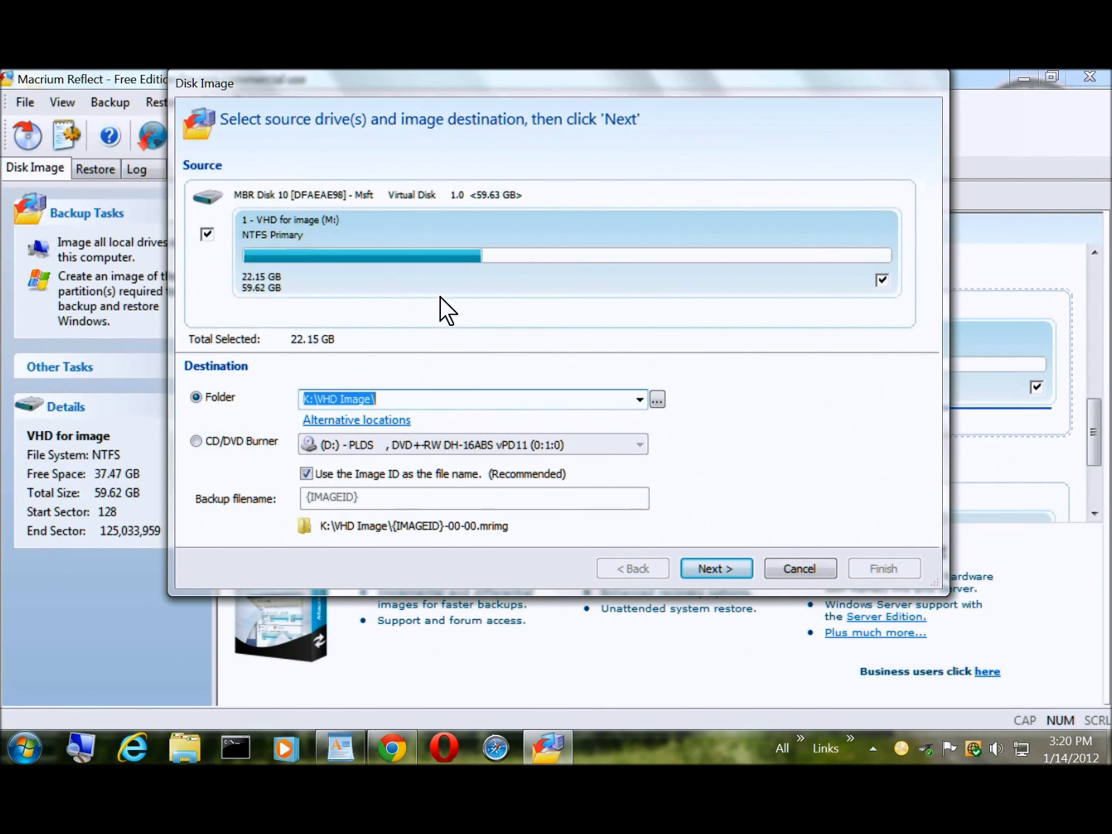
Set the image destination to the VHD Image folder on eSata Images (O:) and finish the Disk Image wizard
{"action": "left_click", "coordinate": [657, 400]}
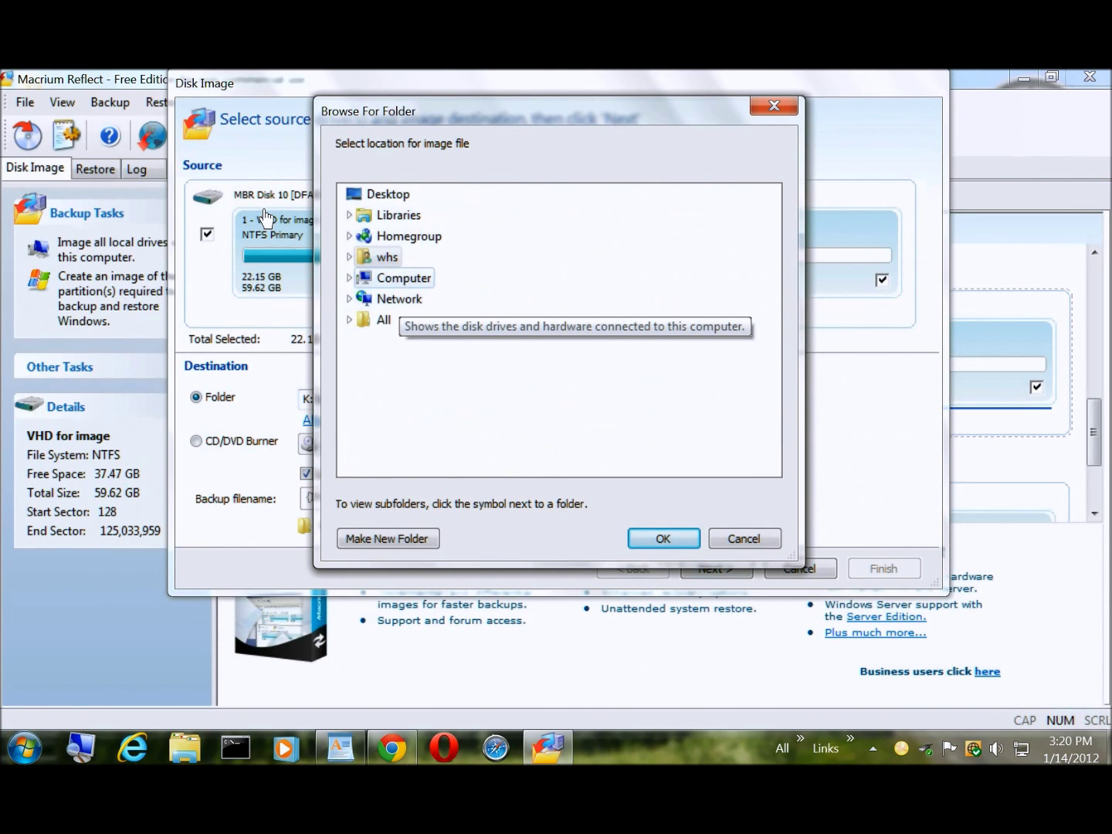
{"action": "double_click", "coordinate": [403, 279]}
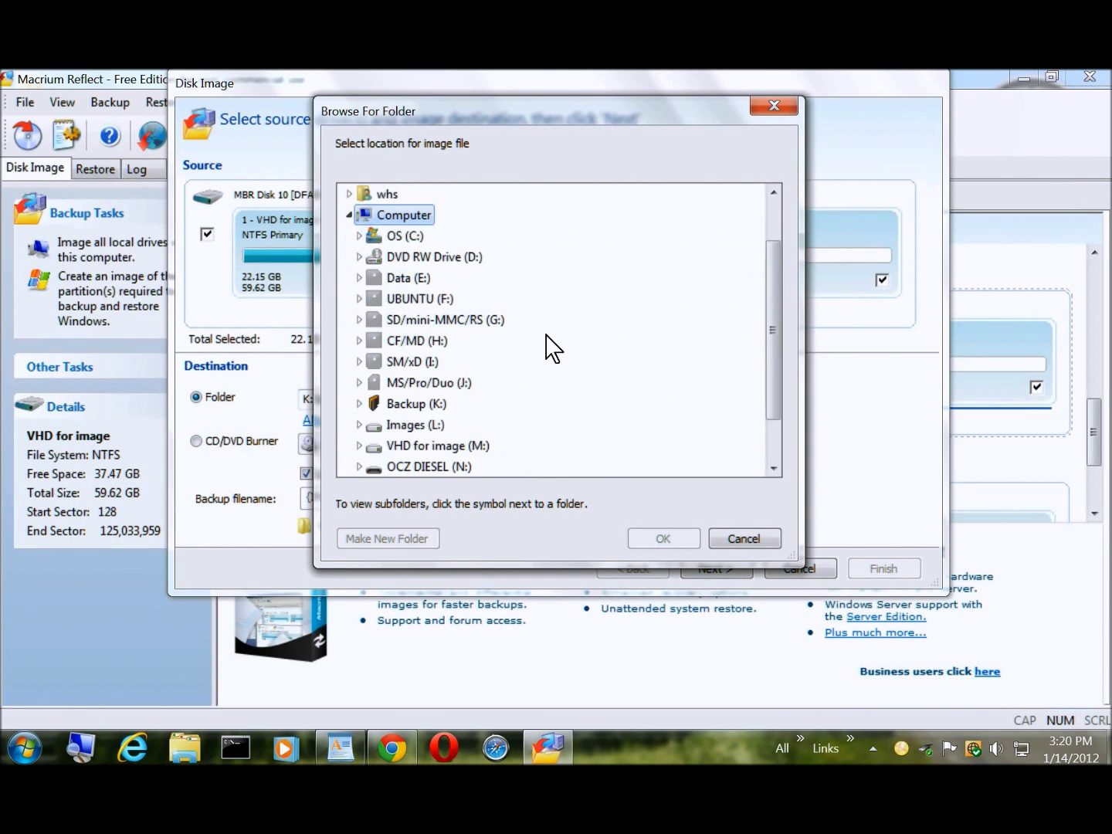
{"action": "scroll", "coordinate": [552, 350], "scroll_direction": "down", "scroll_amount": 1}
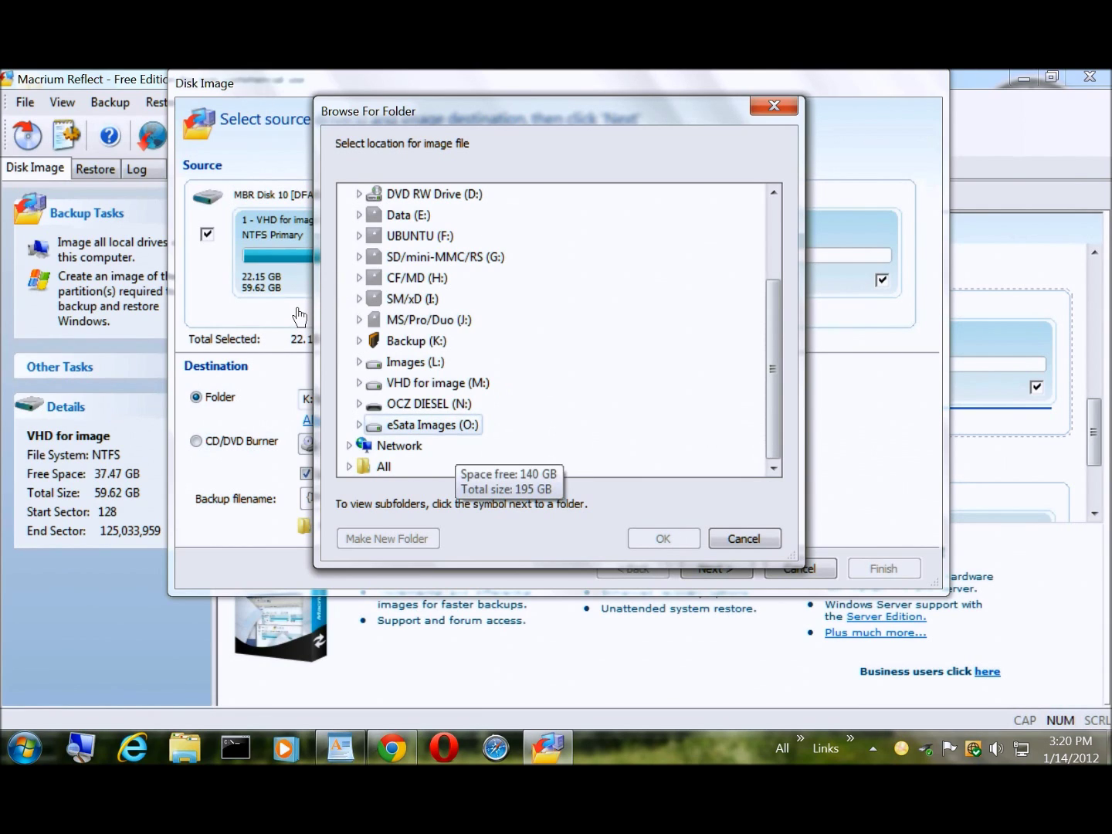
{"action": "left_click", "coordinate": [454, 426]}
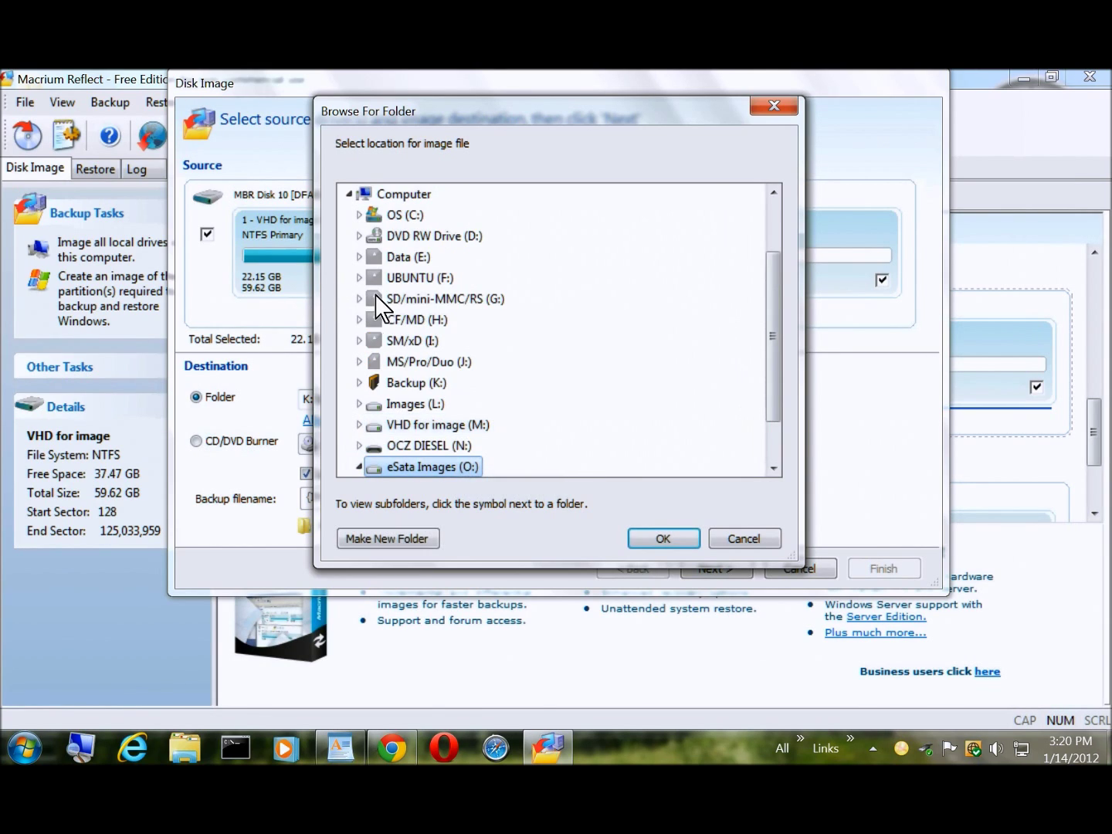
{"action": "scroll", "coordinate": [572, 423], "scroll_direction": "down", "scroll_amount": 1}
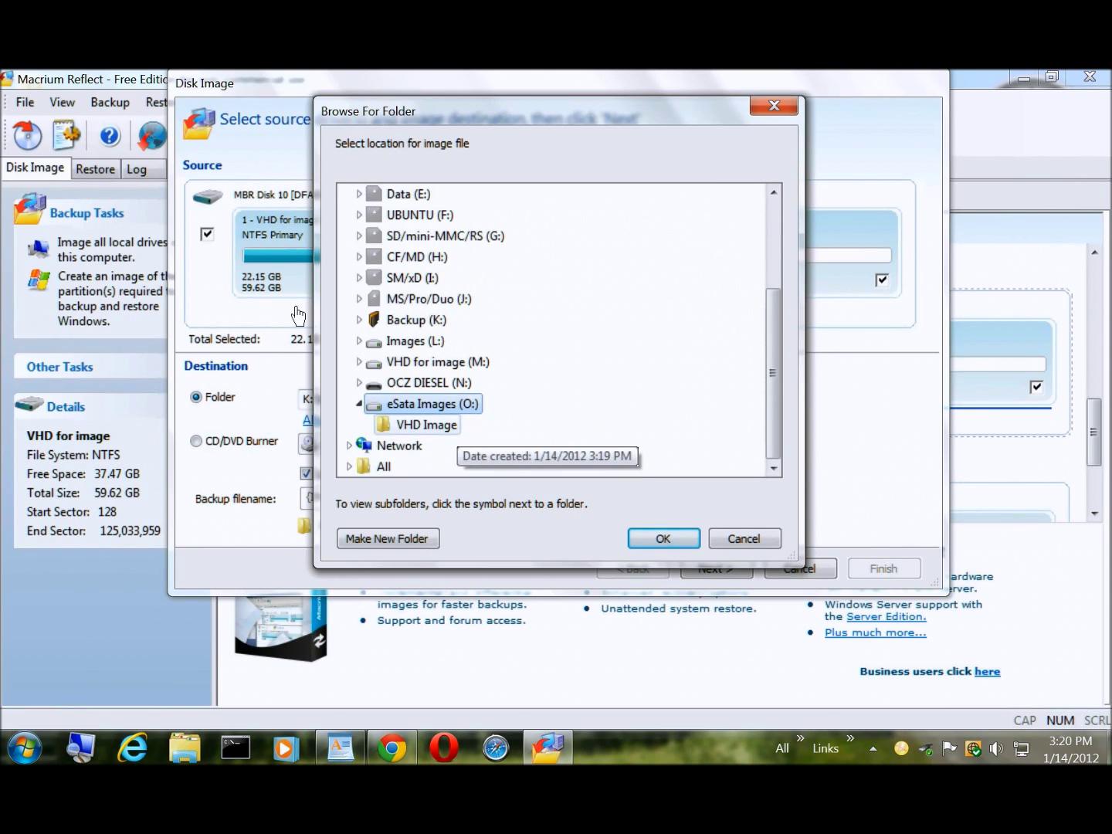
{"action": "left_click", "coordinate": [451, 427]}
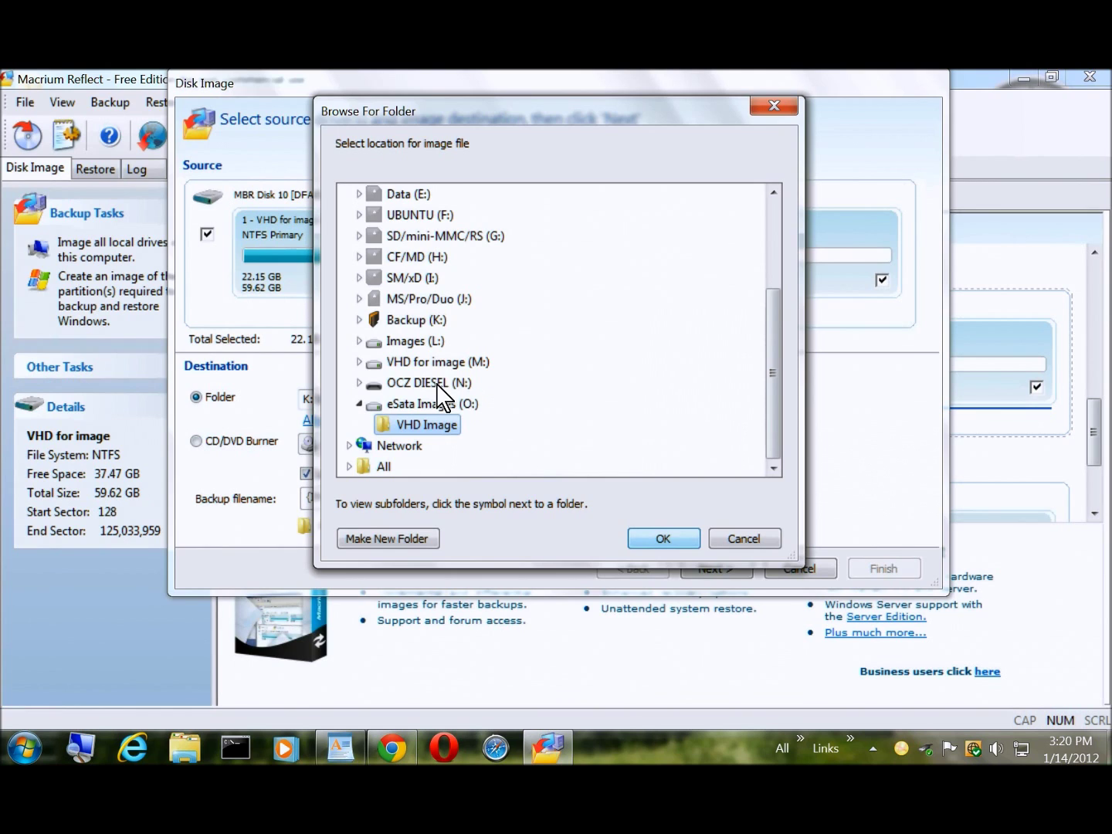
{"action": "key", "text": "Return"}
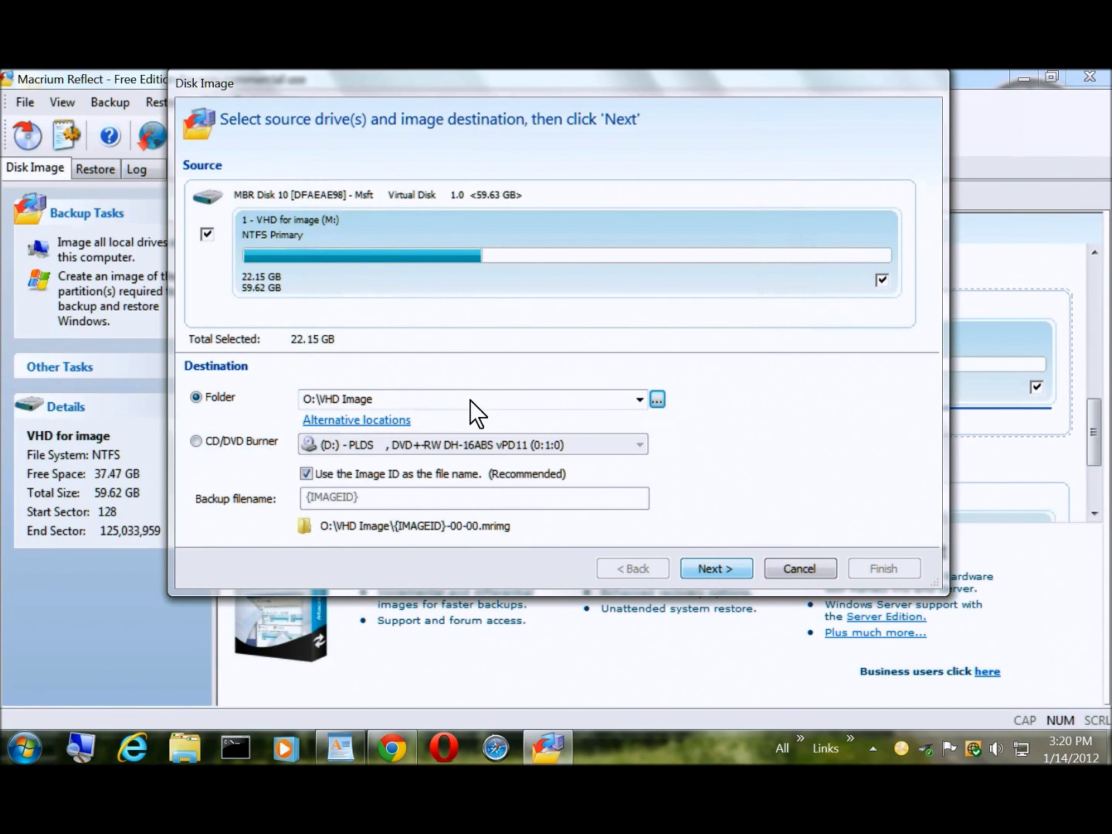
{"action": "key", "text": "Return"}
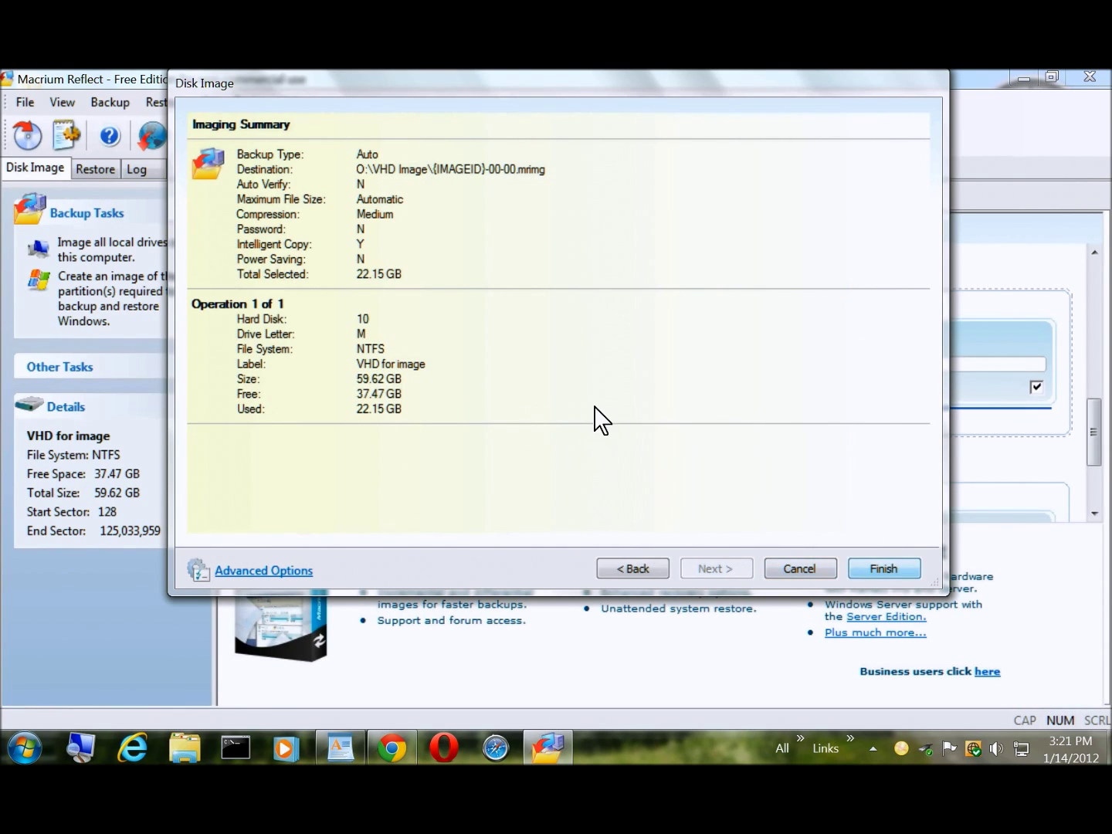
{"action": "key", "text": "Return"}
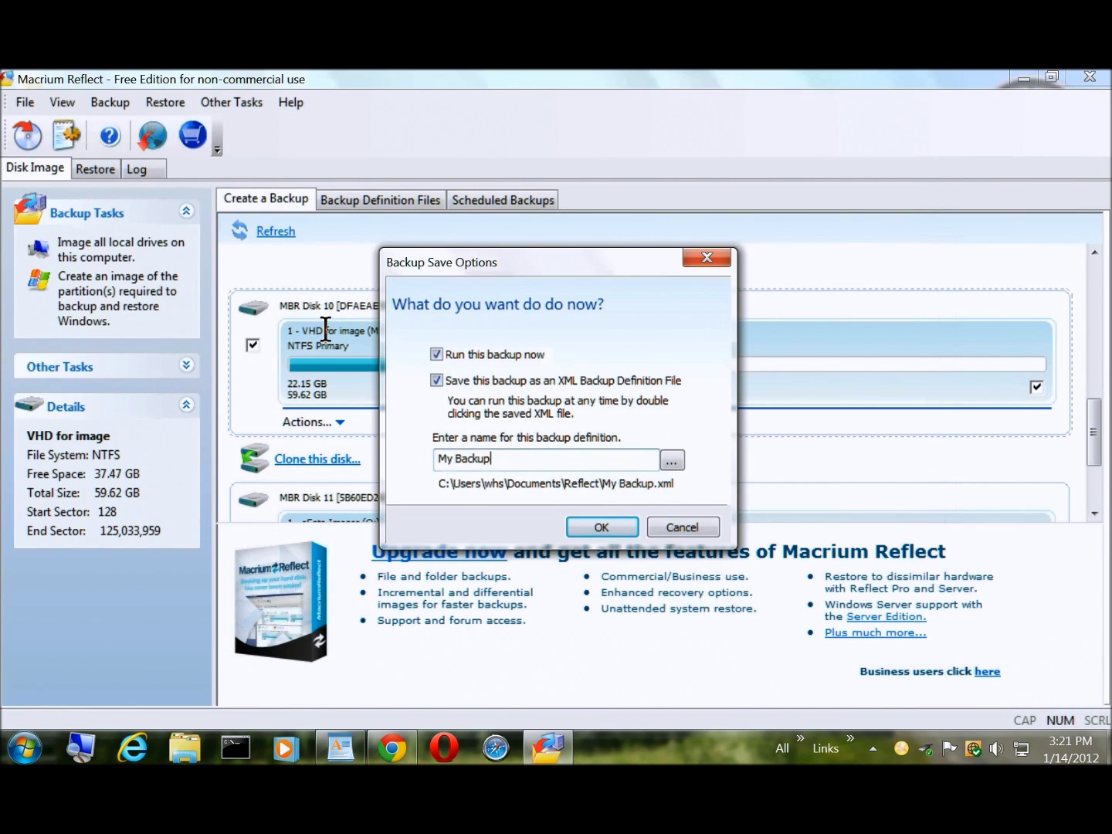
Save the XML backup definition as Name and run the backup until the image is complete
{"action": "key", "text": "BackSpace"}
{"action": "key", "text": "BackSpace"}
{"action": "key", "text": "BackSpace"}
{"action": "key", "text": "BackSpace"}
{"action": "key", "text": "BackSpace"}
{"action": "key", "text": "BackSpace"}
{"action": "key", "text": "BackSpace"}
{"action": "key", "text": "BackSpace"}
{"action": "key", "text": "BackSpace"}
{"action": "type", "text": "Name"}
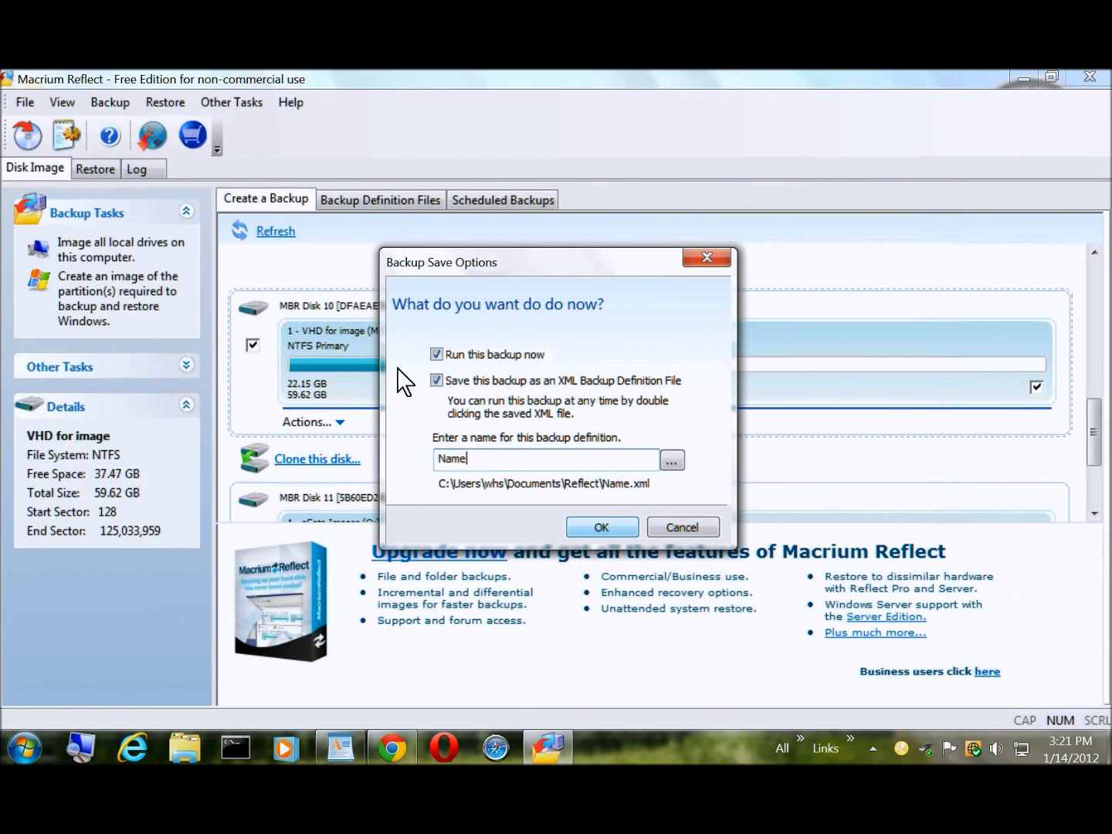
{"action": "key", "text": "Return"}
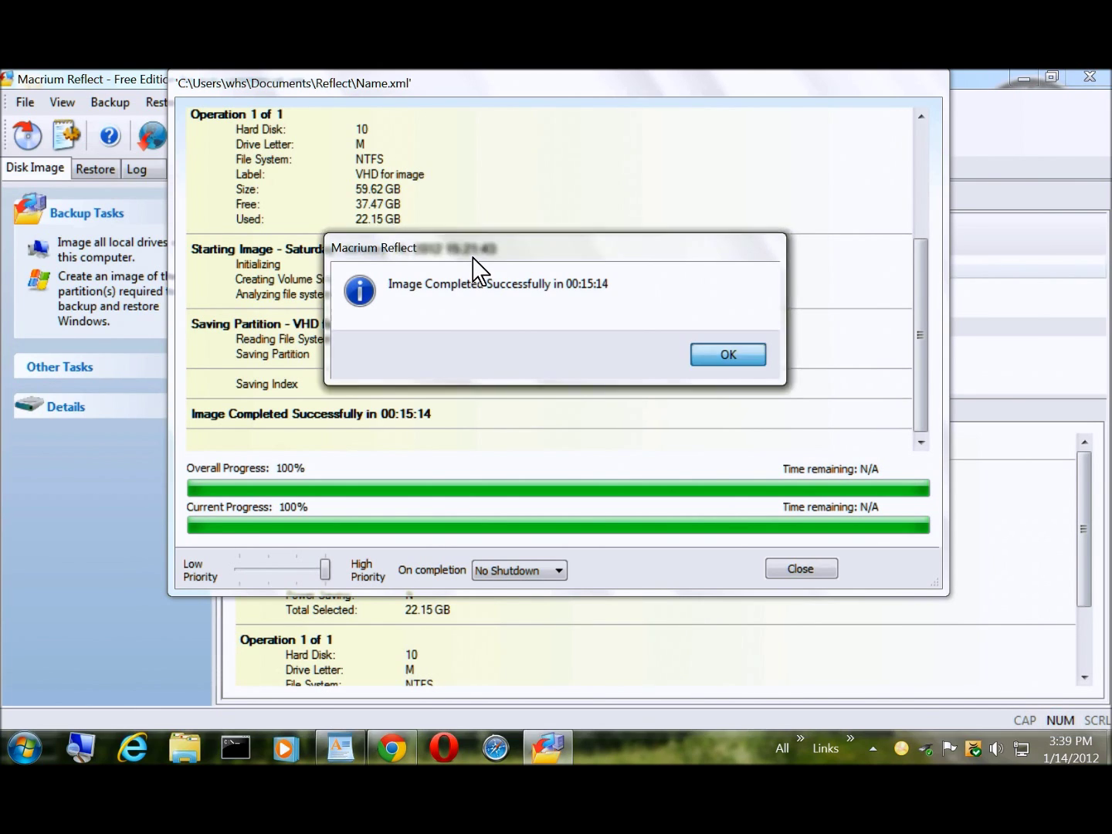
{"action": "key", "text": "Return"}
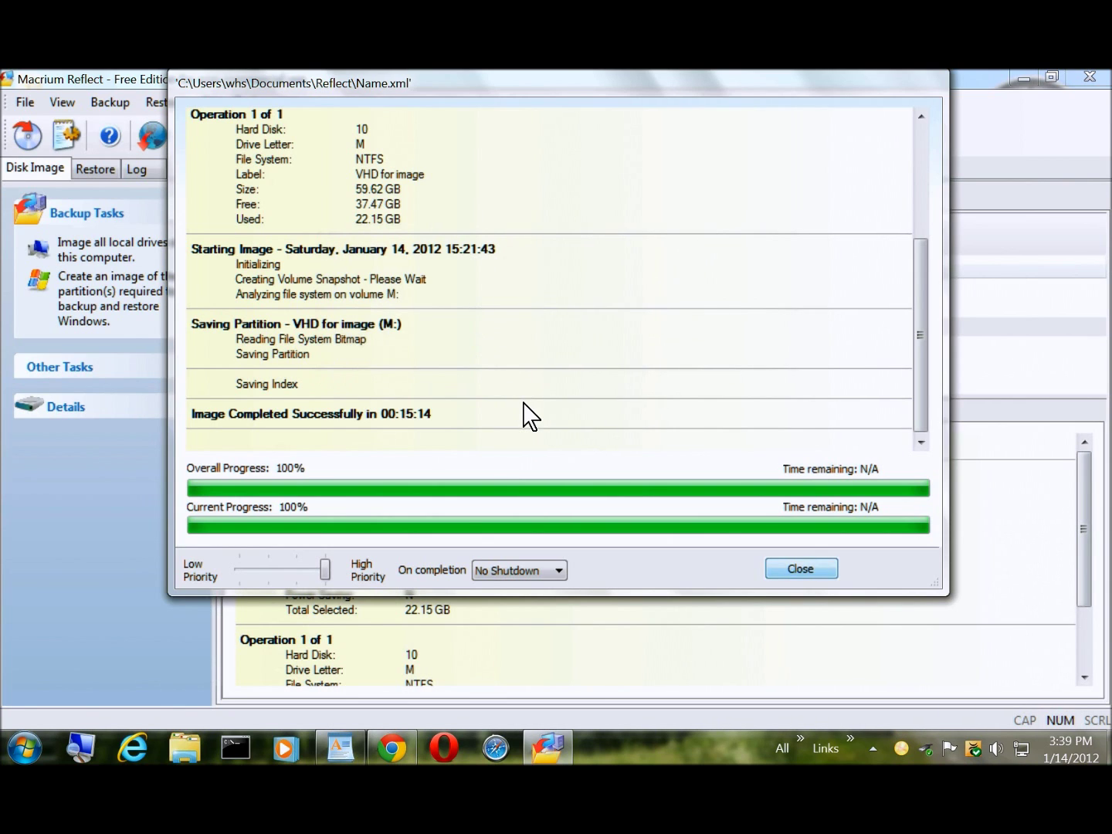
{"action": "key", "text": "Return"}
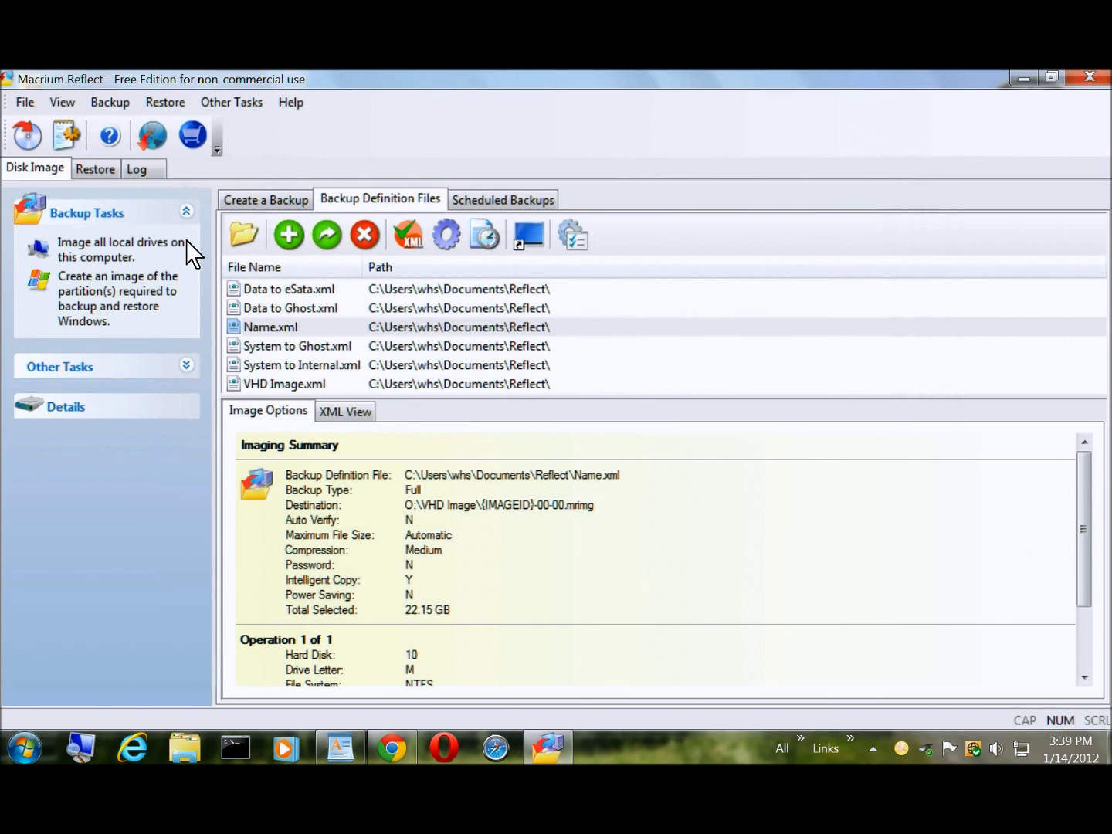
Delete Name.xml from the list of backup definition files
{"action": "right_click", "coordinate": [282, 329]}
{"action": "key", "text": "Down"}
{"action": "key", "text": "Down"}
{"action": "key", "text": "Down"}
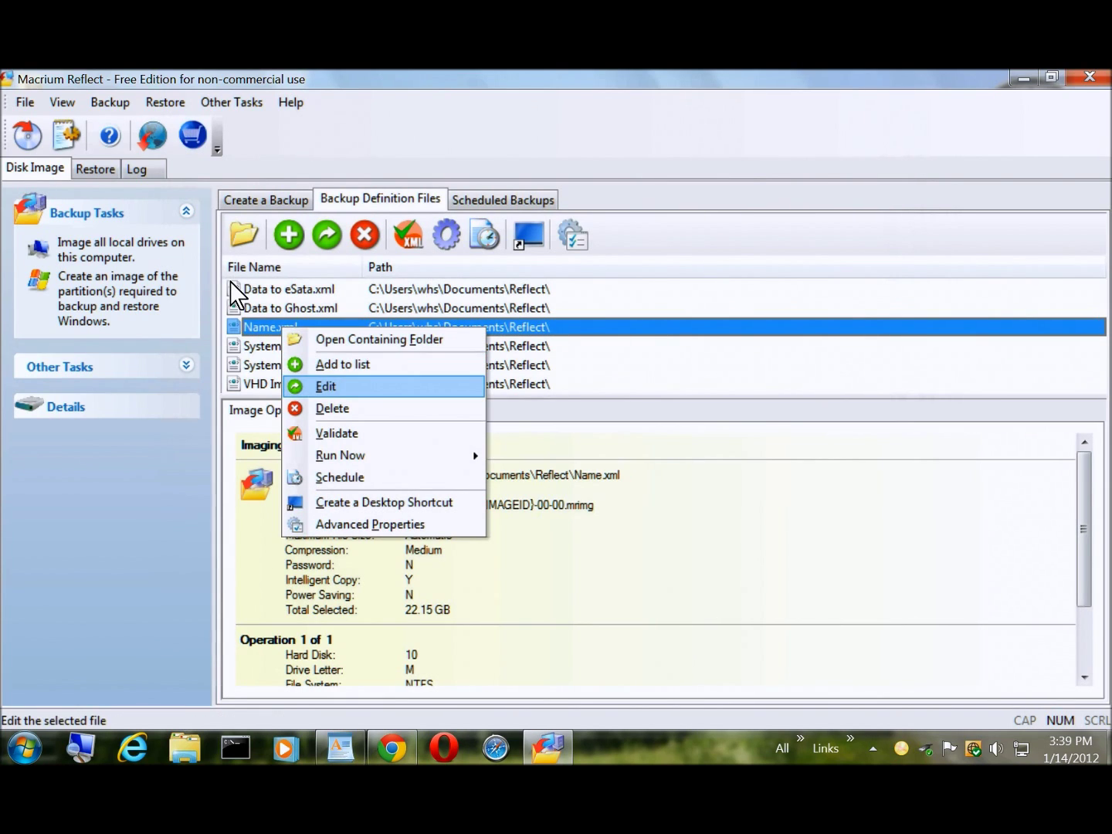
{"action": "key", "text": "Down"}
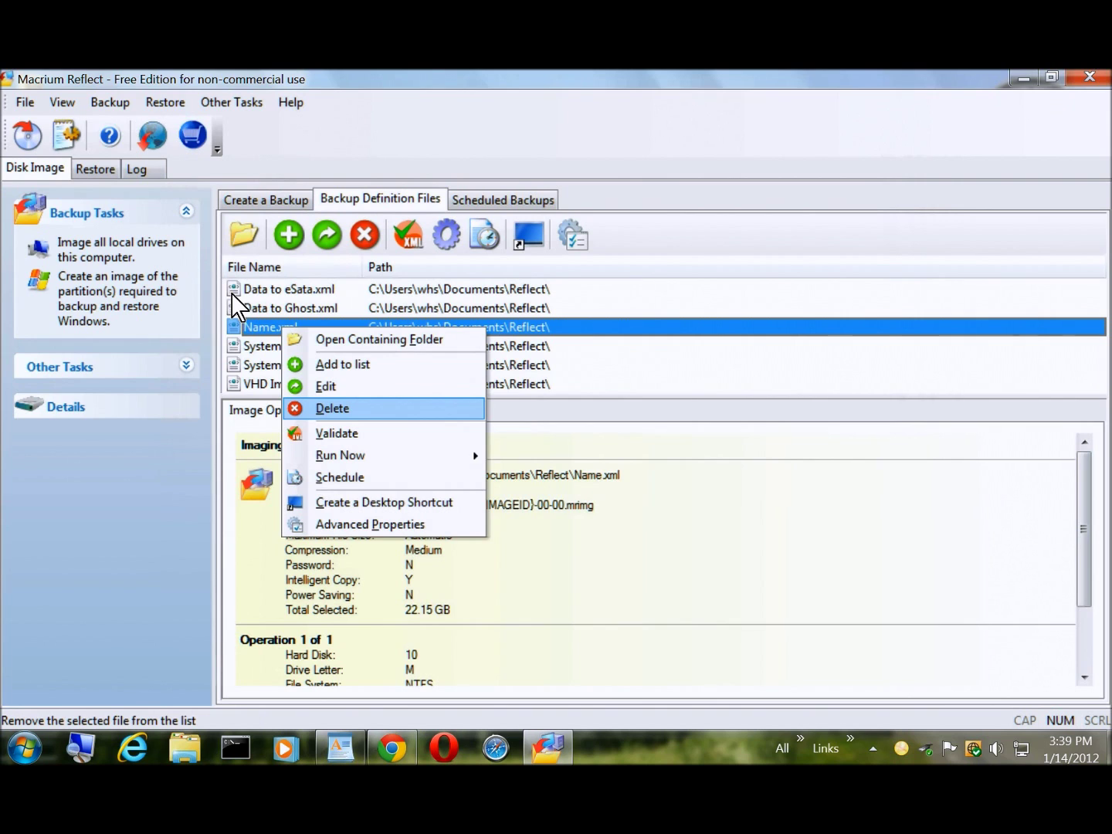
{"action": "key", "text": "Return"}
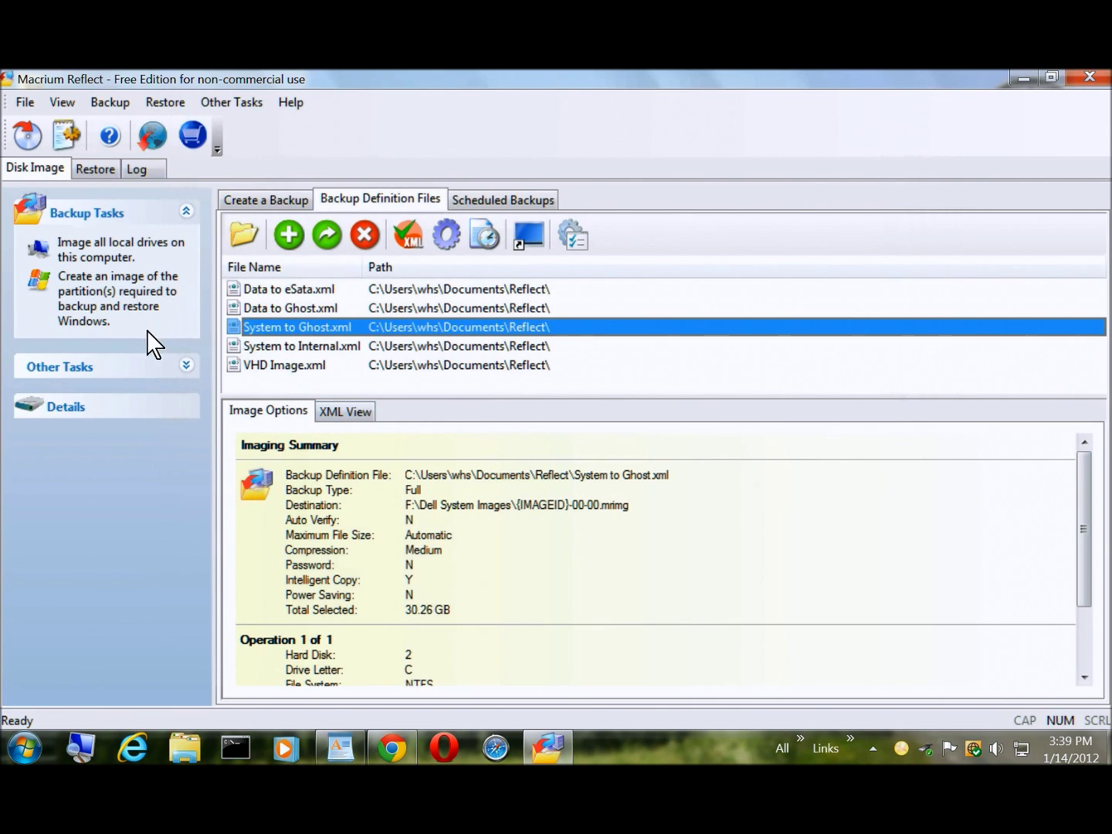
In Windows Explorer, delete Name.xml from the Reflect folder in the Documents library, and close both Explorer and Macrium Reflect
{"action": "left_click", "coordinate": [182, 750]}
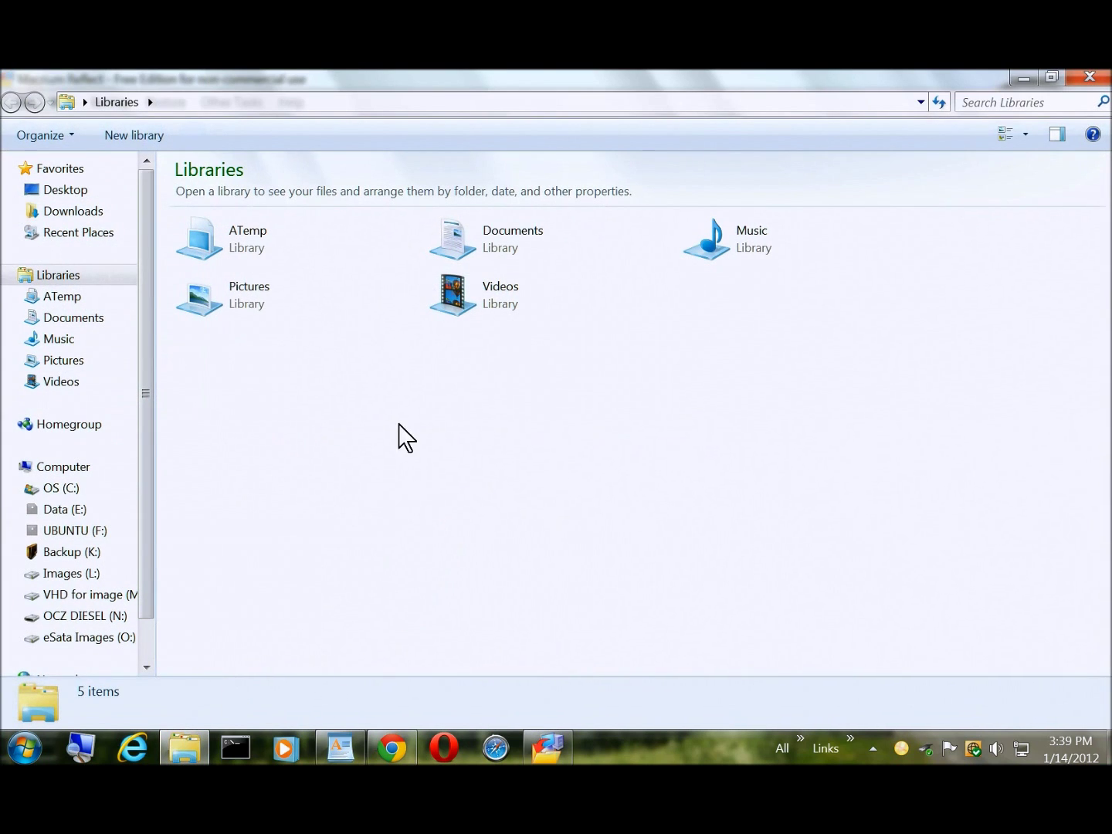
{"action": "double_click", "coordinate": [502, 249]}
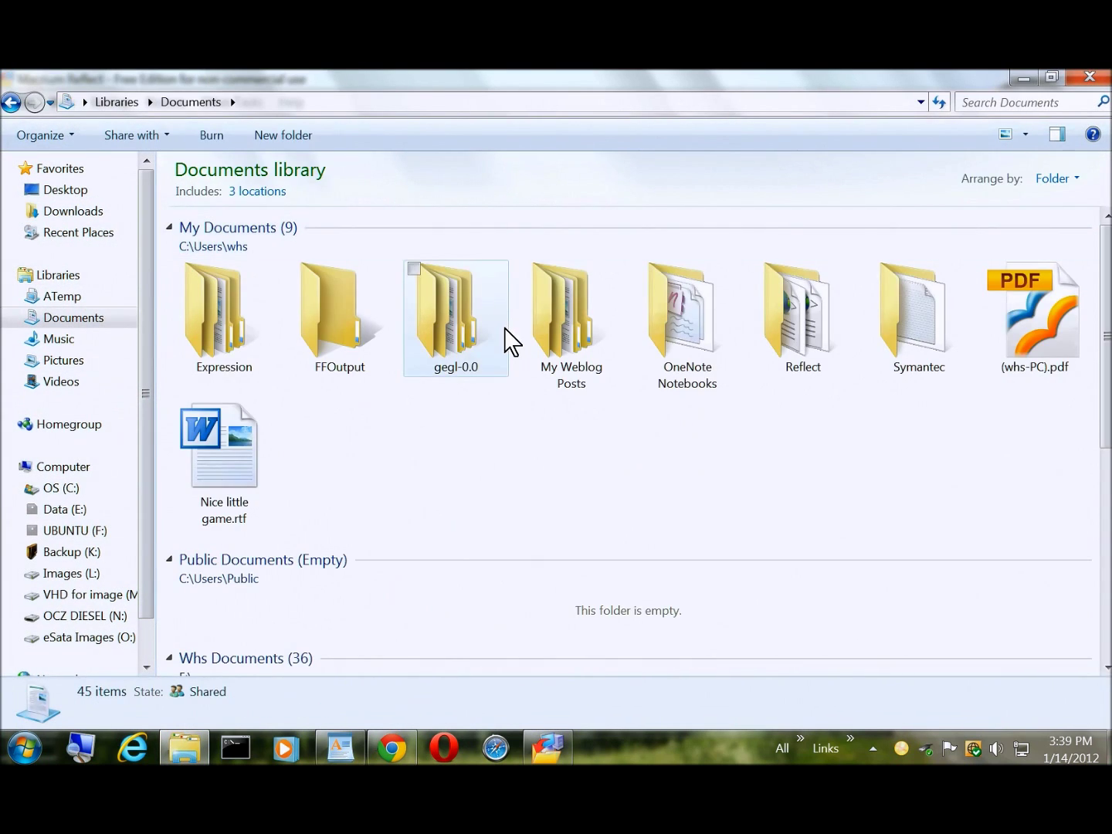
{"action": "double_click", "coordinate": [787, 331]}
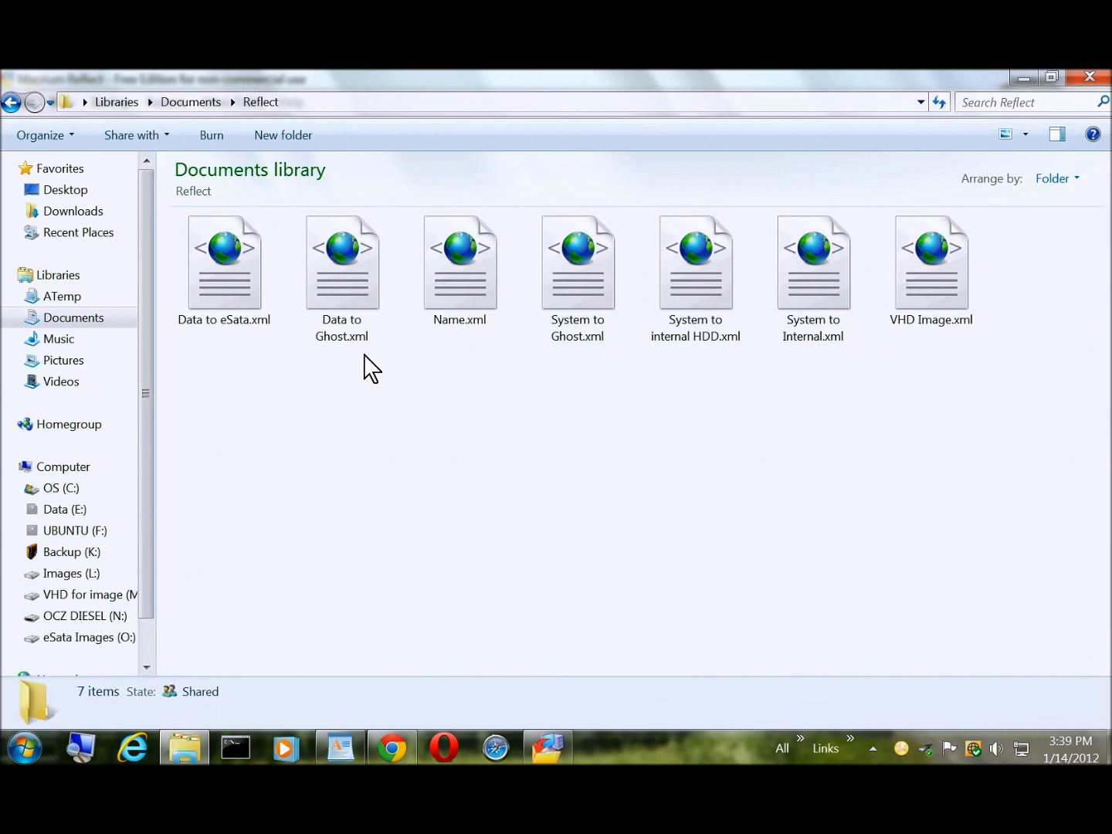
{"action": "left_click", "coordinate": [454, 282]}
{"action": "right_click", "coordinate": [454, 282]}
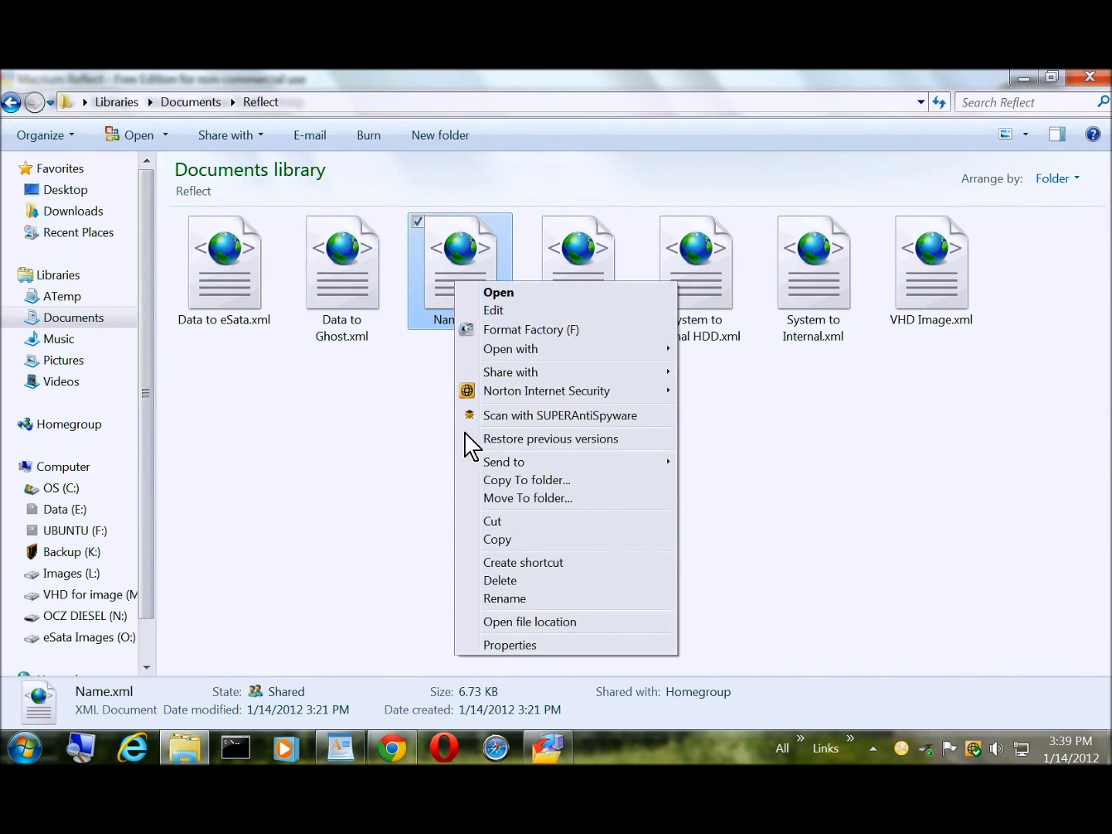
{"action": "left_click", "coordinate": [500, 582]}
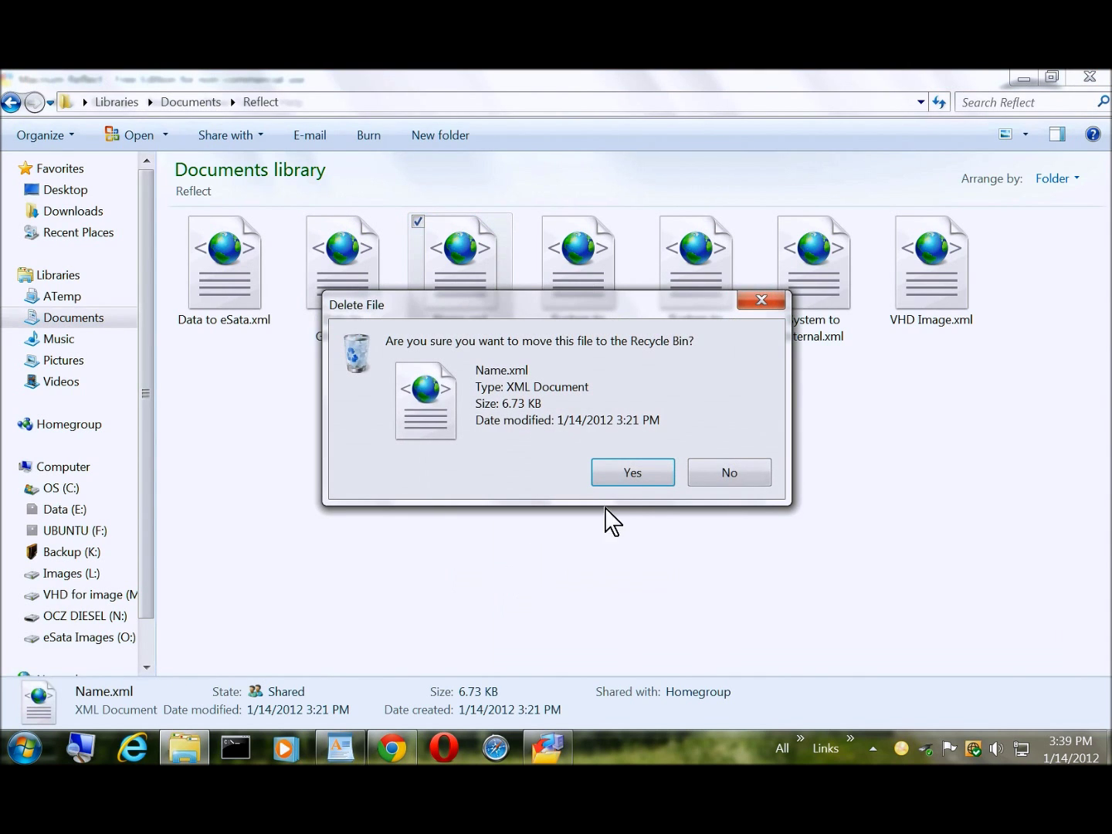
{"action": "left_click", "coordinate": [635, 472]}
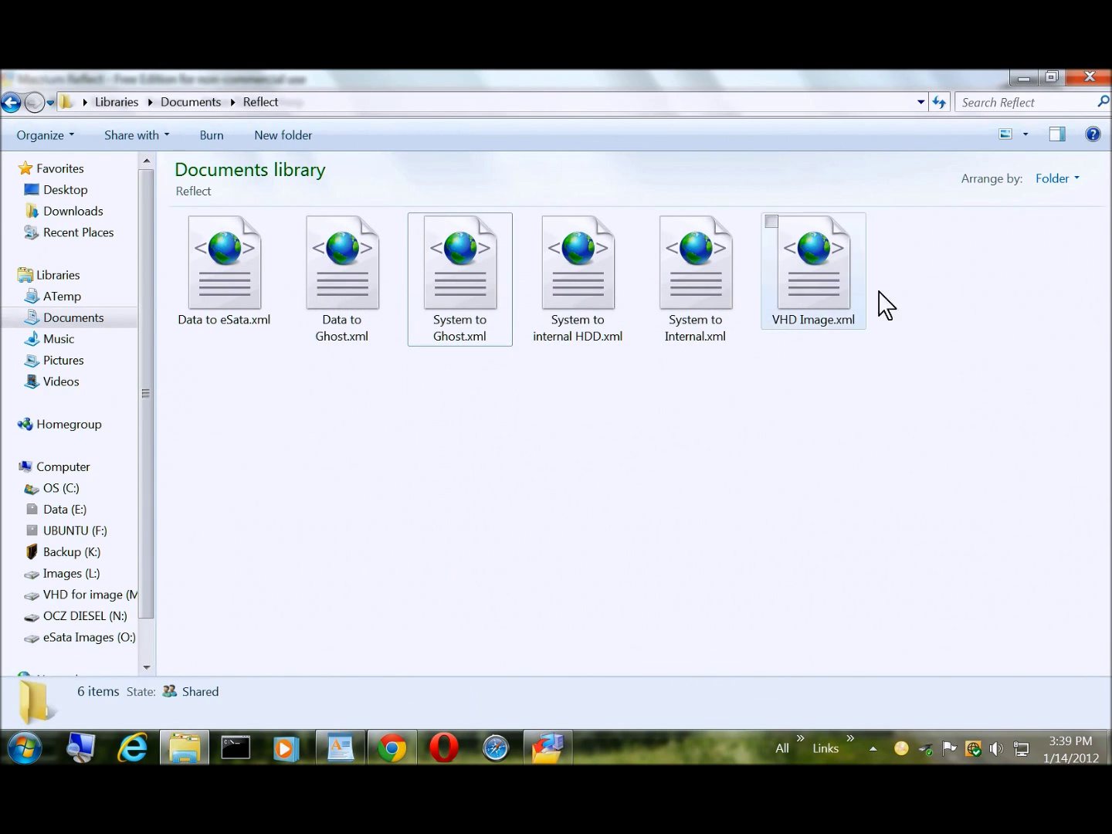
{"action": "left_click", "coordinate": [1087, 78]}
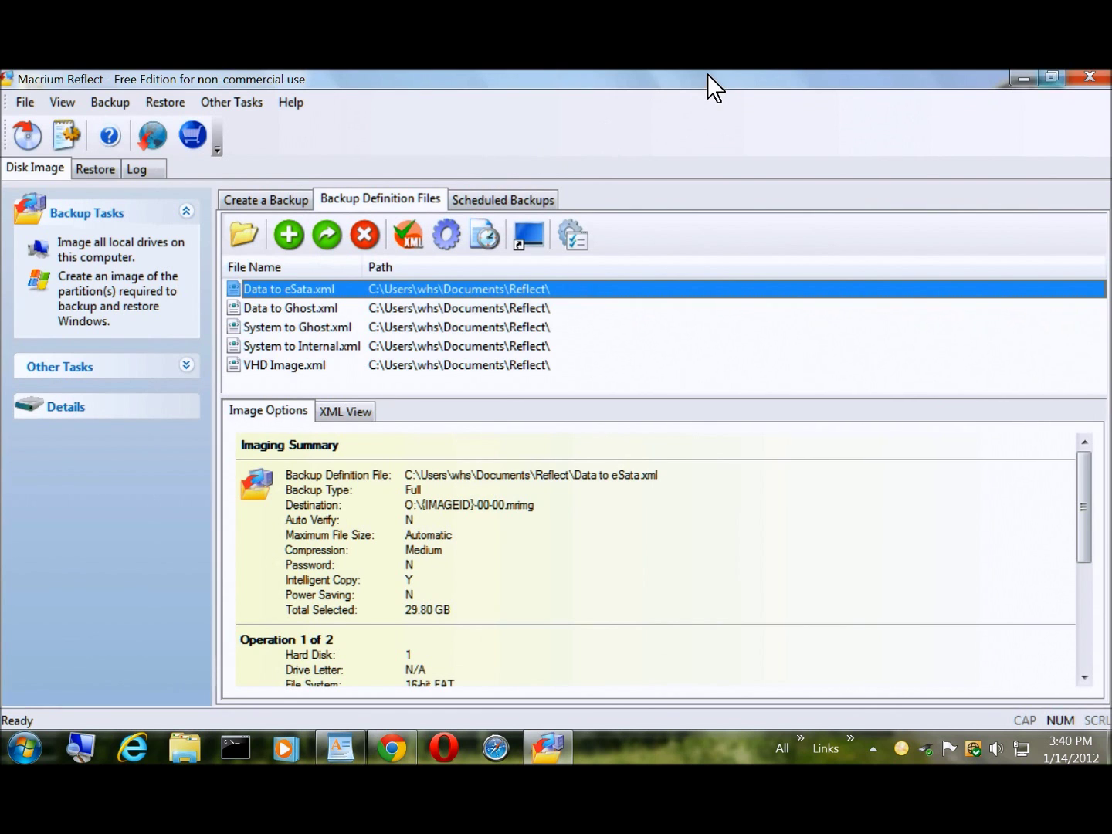
{"action": "key", "text": "alt+F4"}
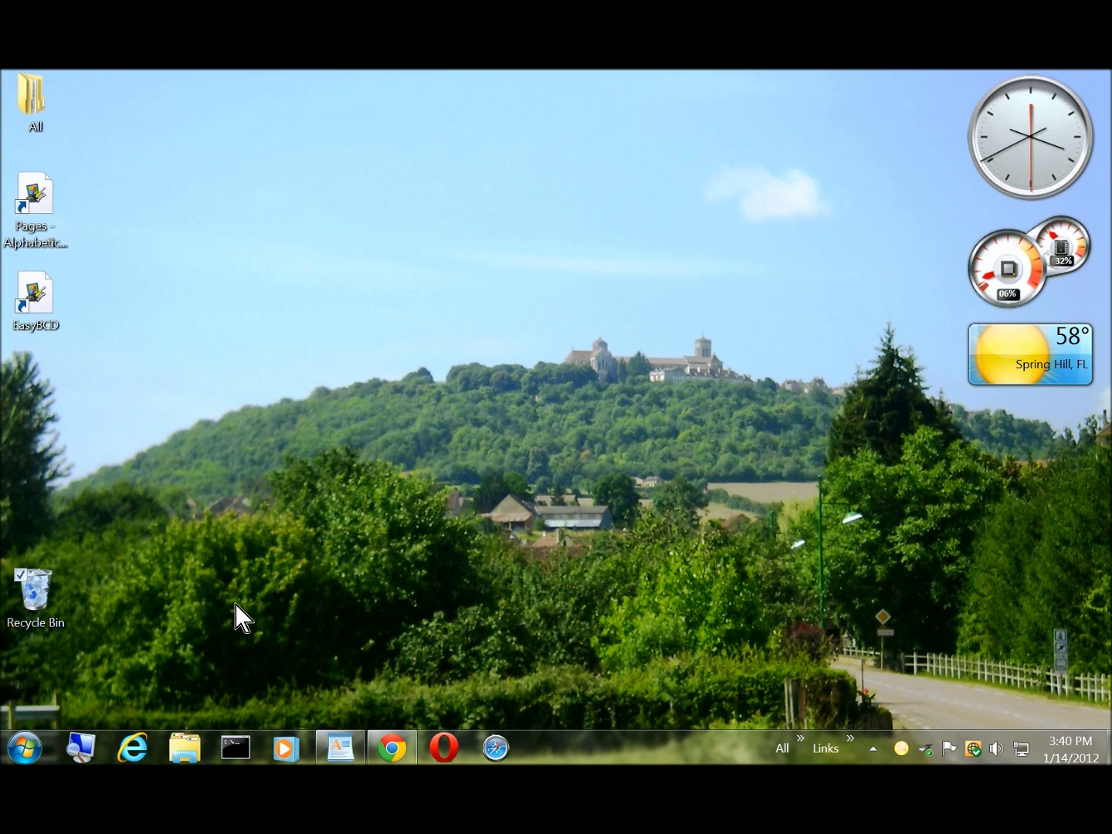
In Windows Explorer, open the VHD Image folder on eSata Images (O:) and select the disk image file
{"action": "left_click", "coordinate": [25, 747]}
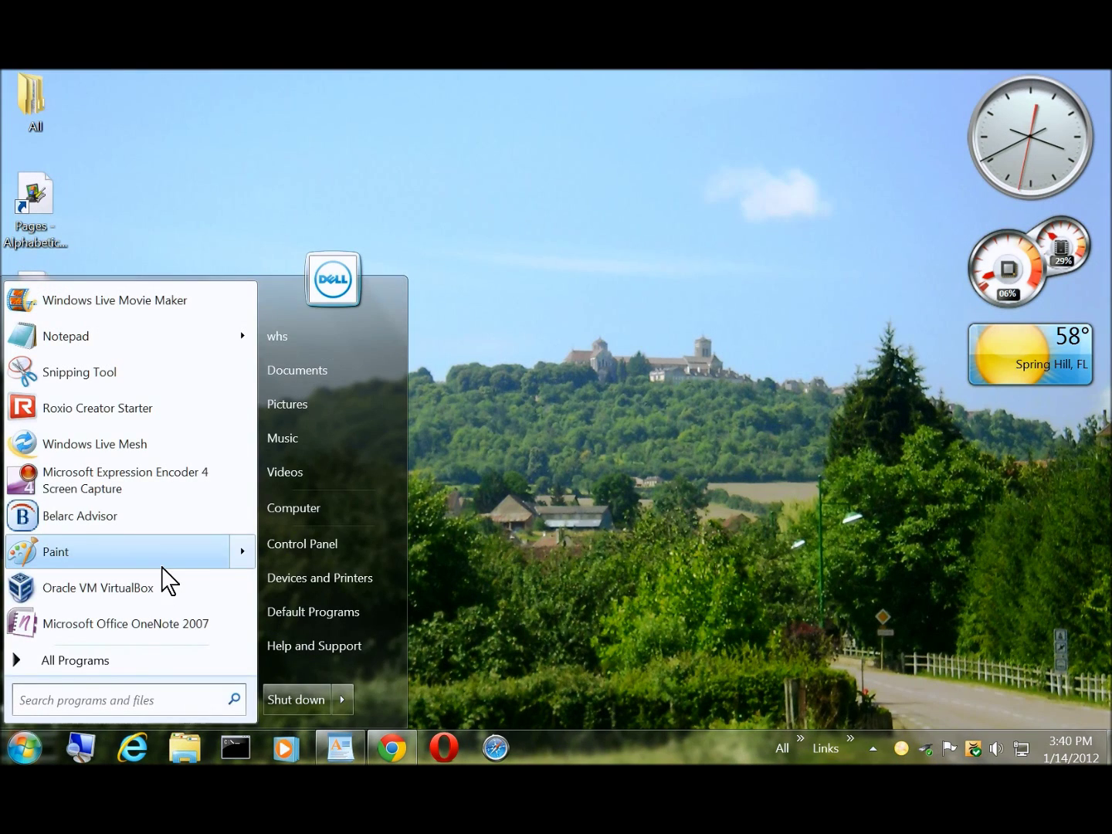
{"action": "left_click", "coordinate": [295, 511]}
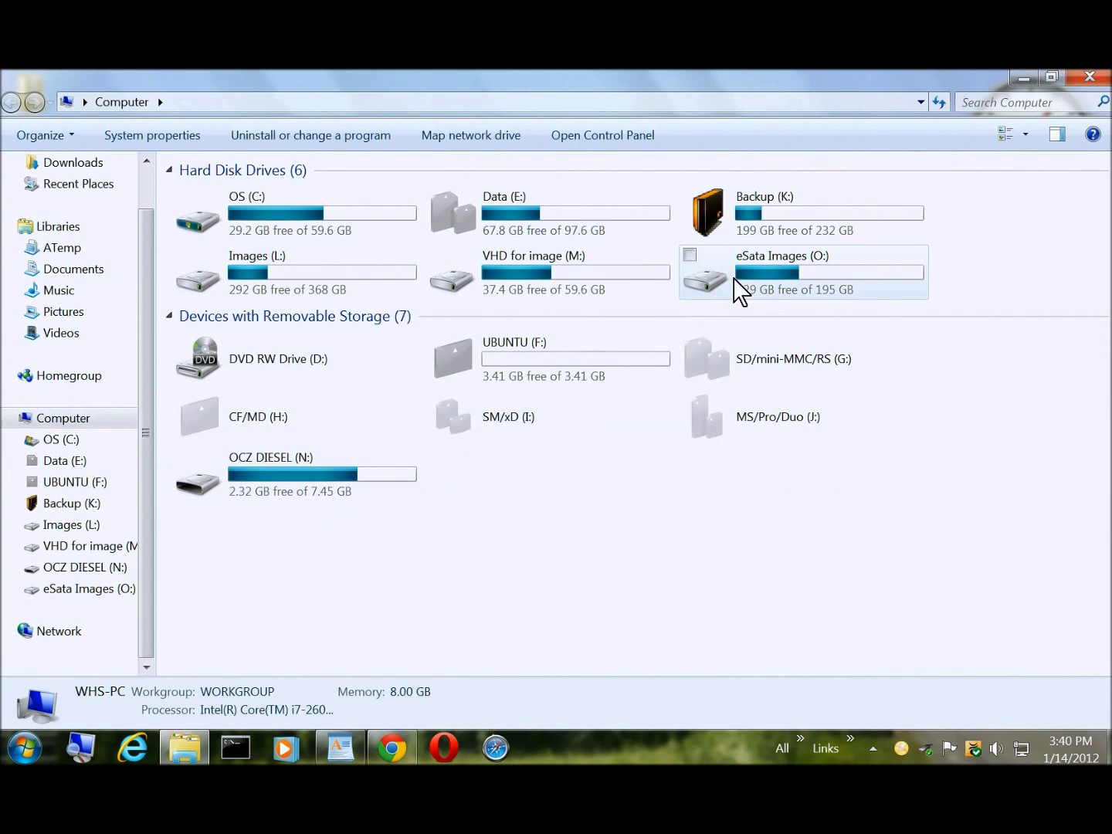
{"action": "double_click", "coordinate": [753, 293]}
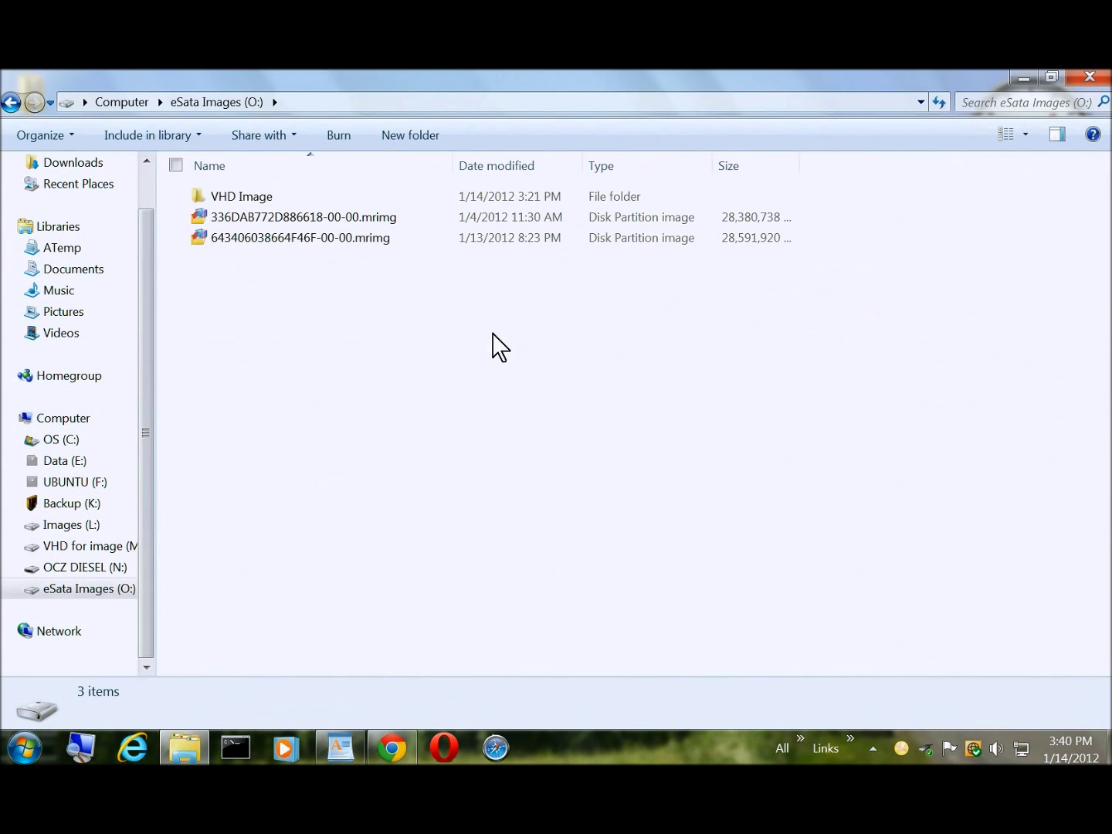
{"action": "double_click", "coordinate": [256, 195]}
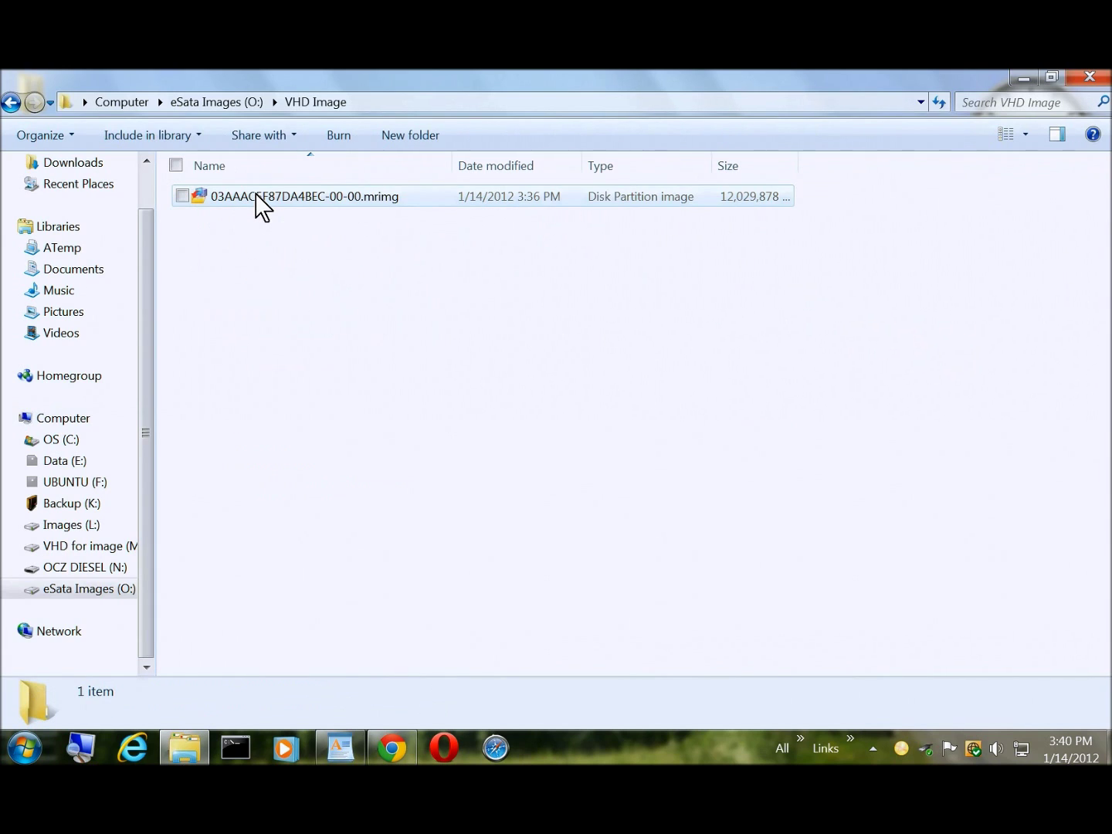
{"action": "left_click", "coordinate": [376, 205]}
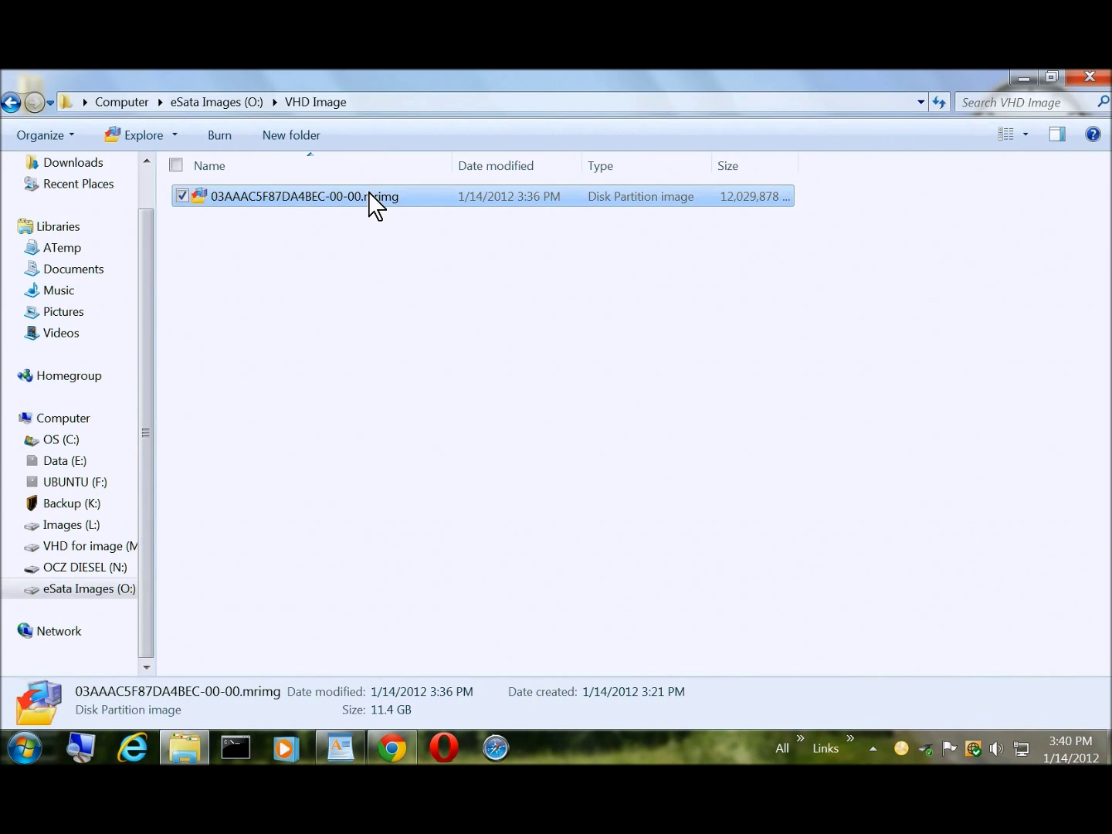
Mount the VHD for image (M:) backup from the selected image file as drive P: for browsing
{"action": "double_click", "coordinate": [370, 193]}
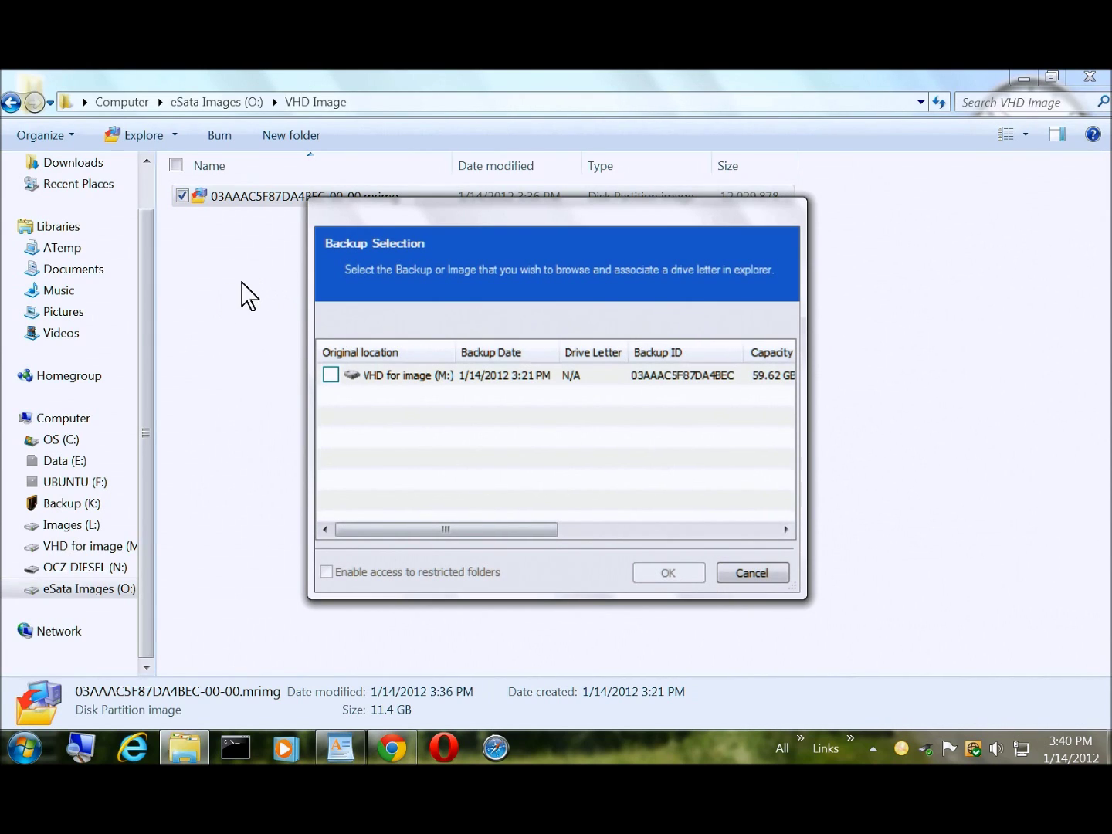
{"action": "left_click", "coordinate": [334, 375]}
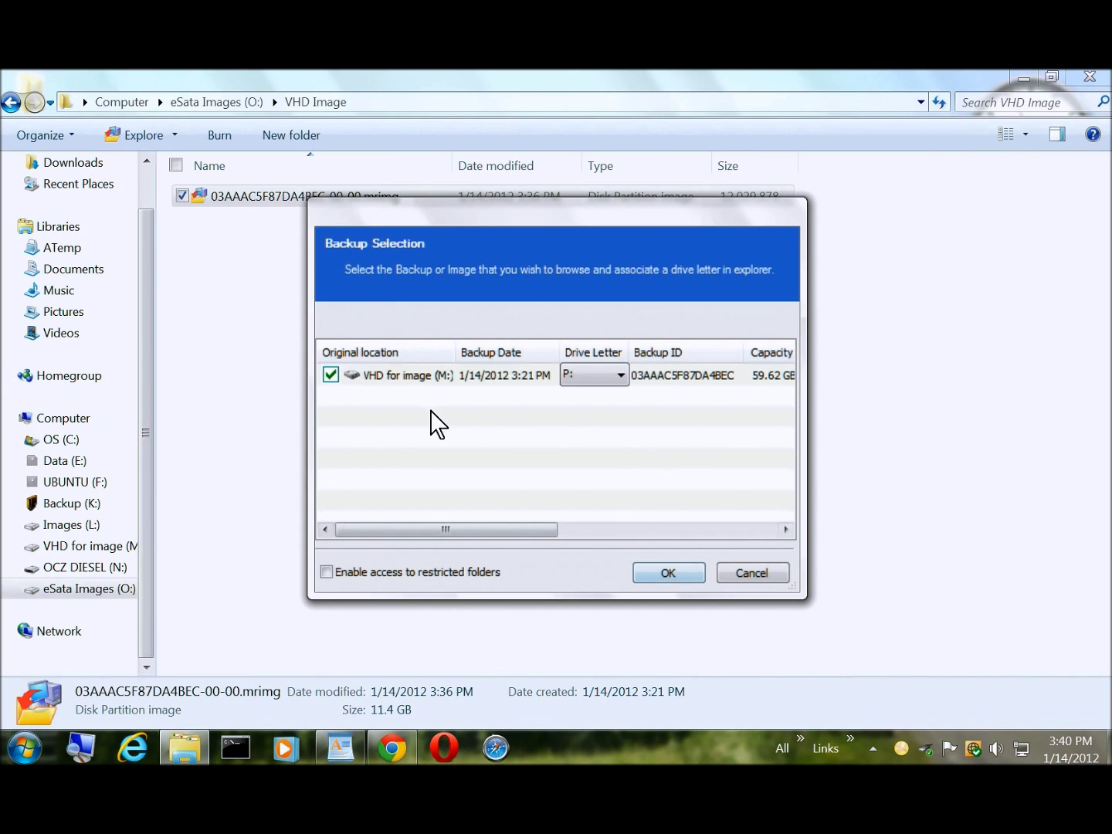
{"action": "key", "text": "Return"}
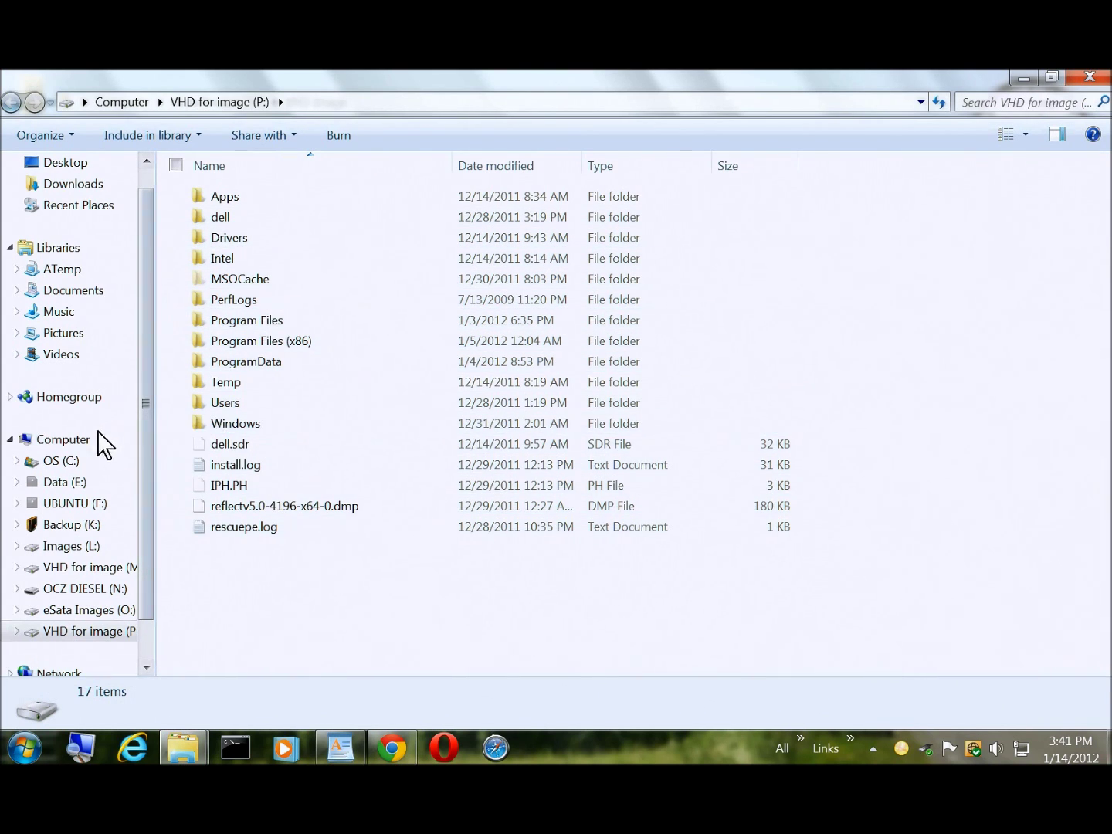
Open the original VHD for image (M:) drive and display its contents in List view
{"action": "left_click", "coordinate": [81, 446]}
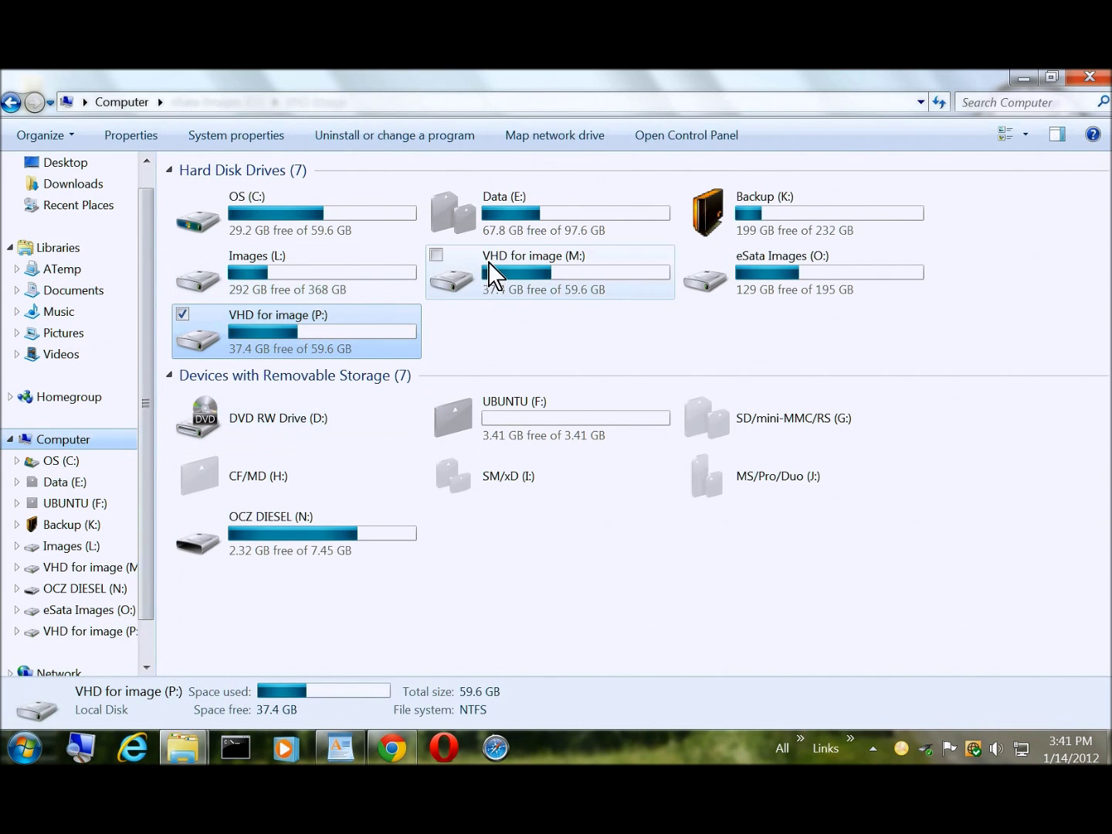
{"action": "double_click", "coordinate": [494, 276]}
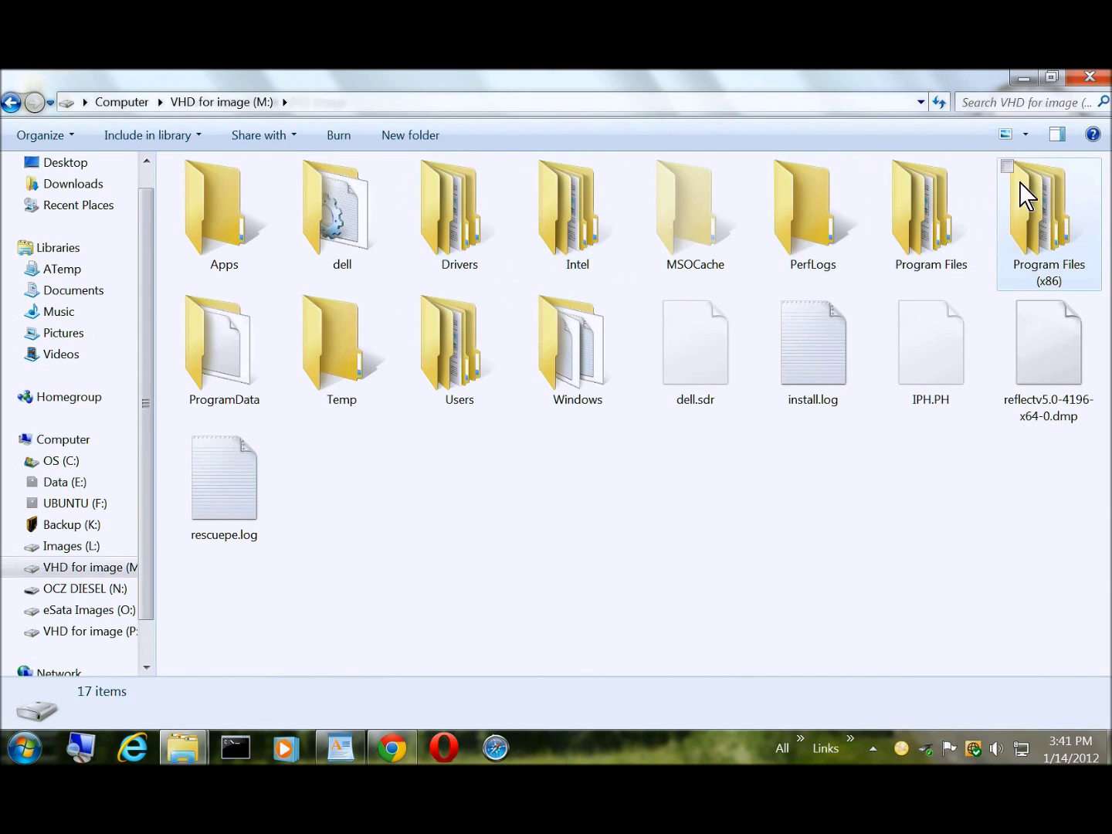
{"action": "left_click", "coordinate": [1026, 129]}
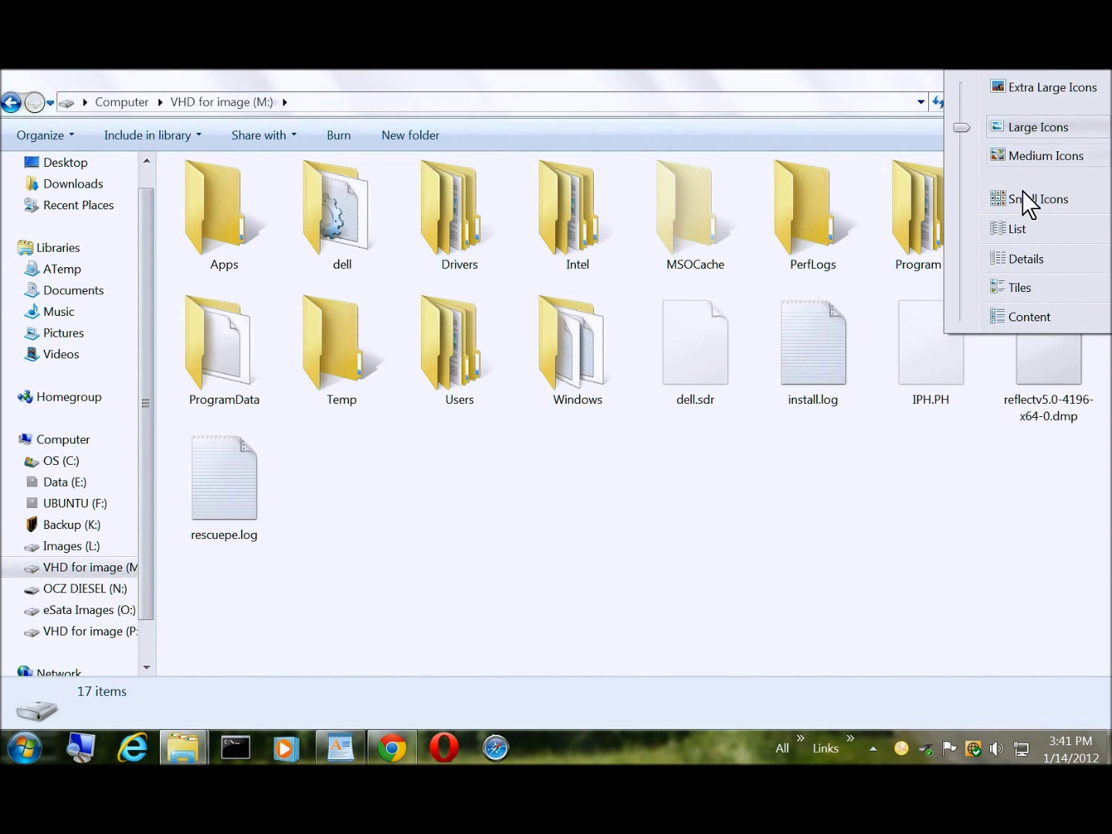
{"action": "left_click", "coordinate": [1014, 229]}
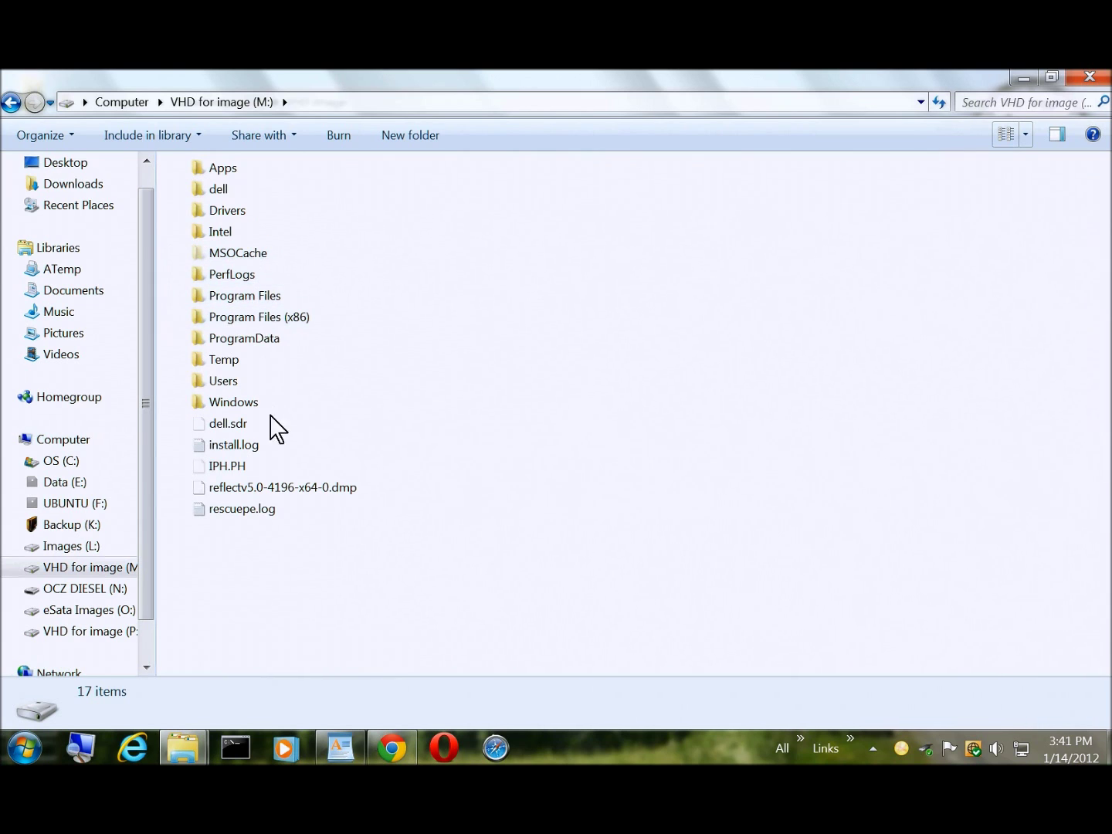
Examine the contents of OS (C:) and the space usage of the drives in Computer, closing both Explorer windows
{"action": "left_click", "coordinate": [9, 102]}
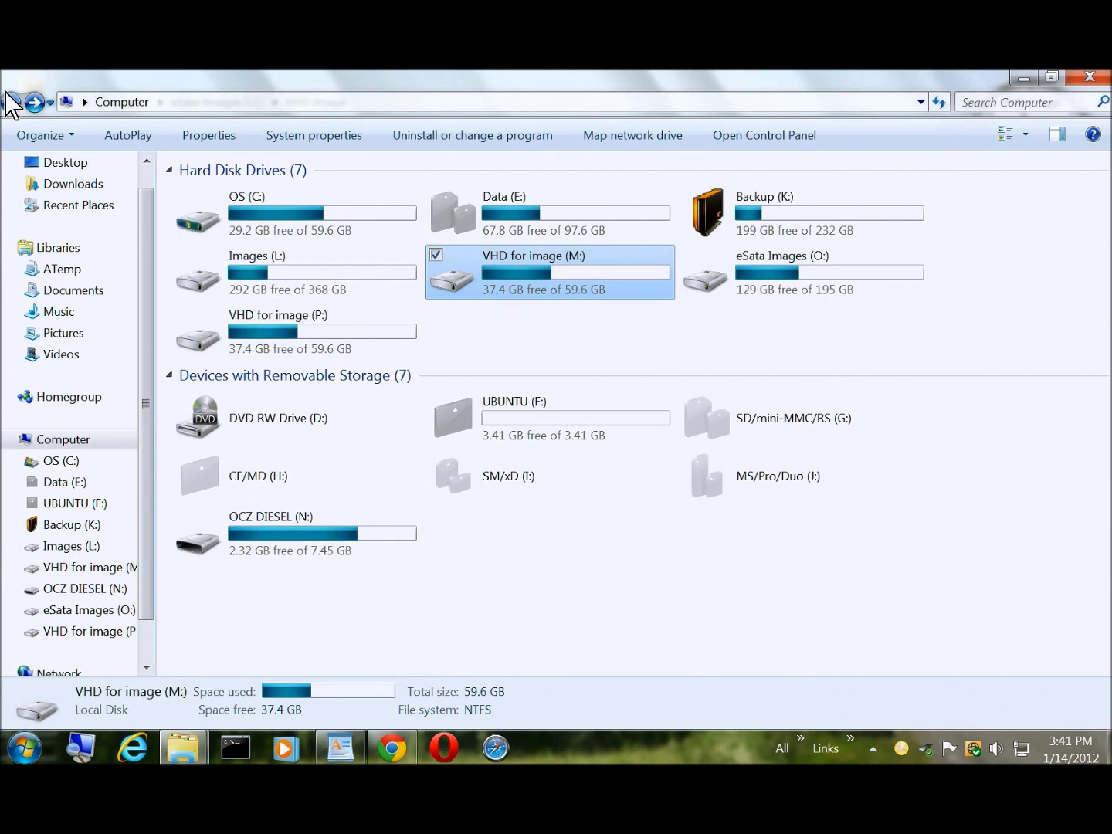
{"action": "double_click", "coordinate": [302, 228]}
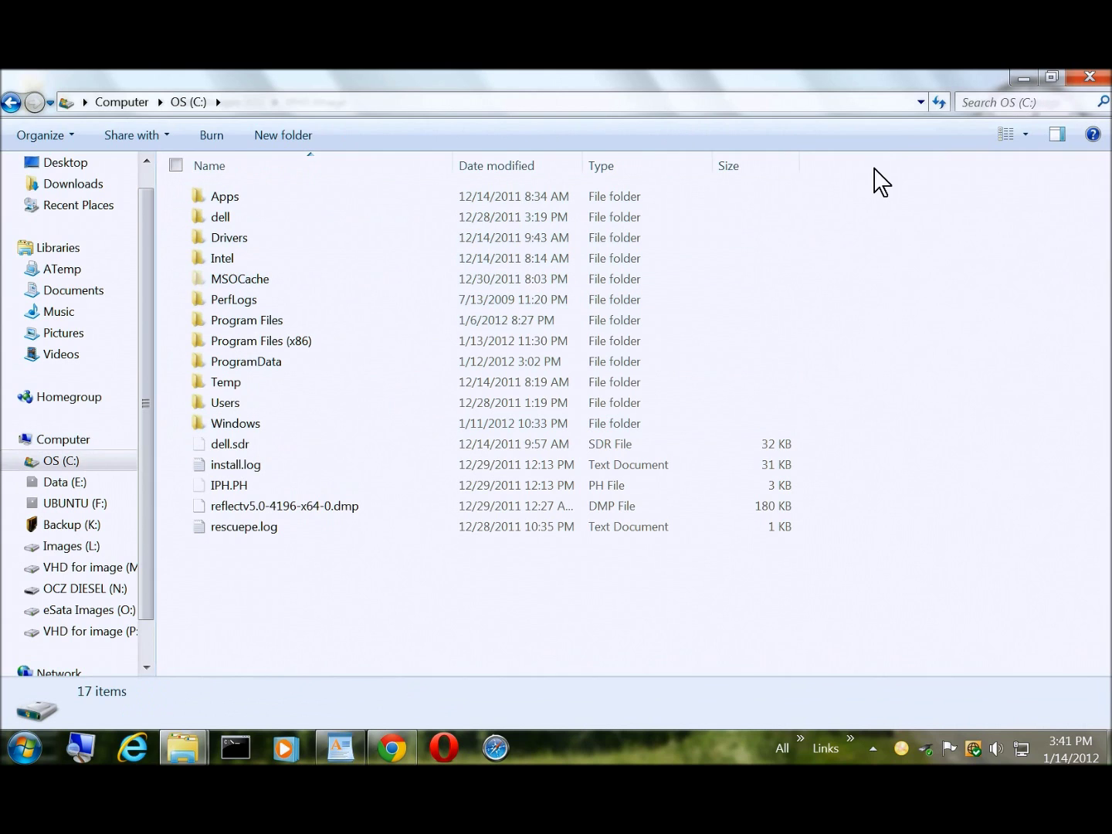
{"action": "left_click", "coordinate": [1083, 78]}
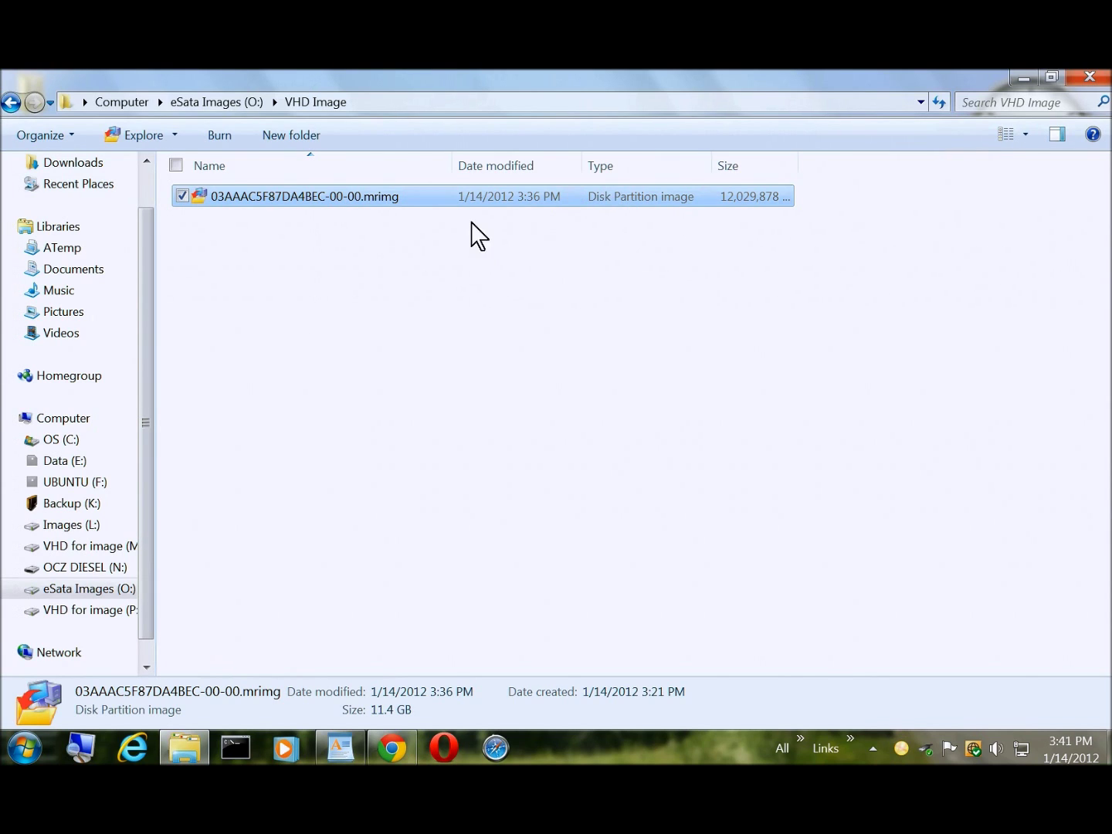
{"action": "left_click", "coordinate": [78, 425]}
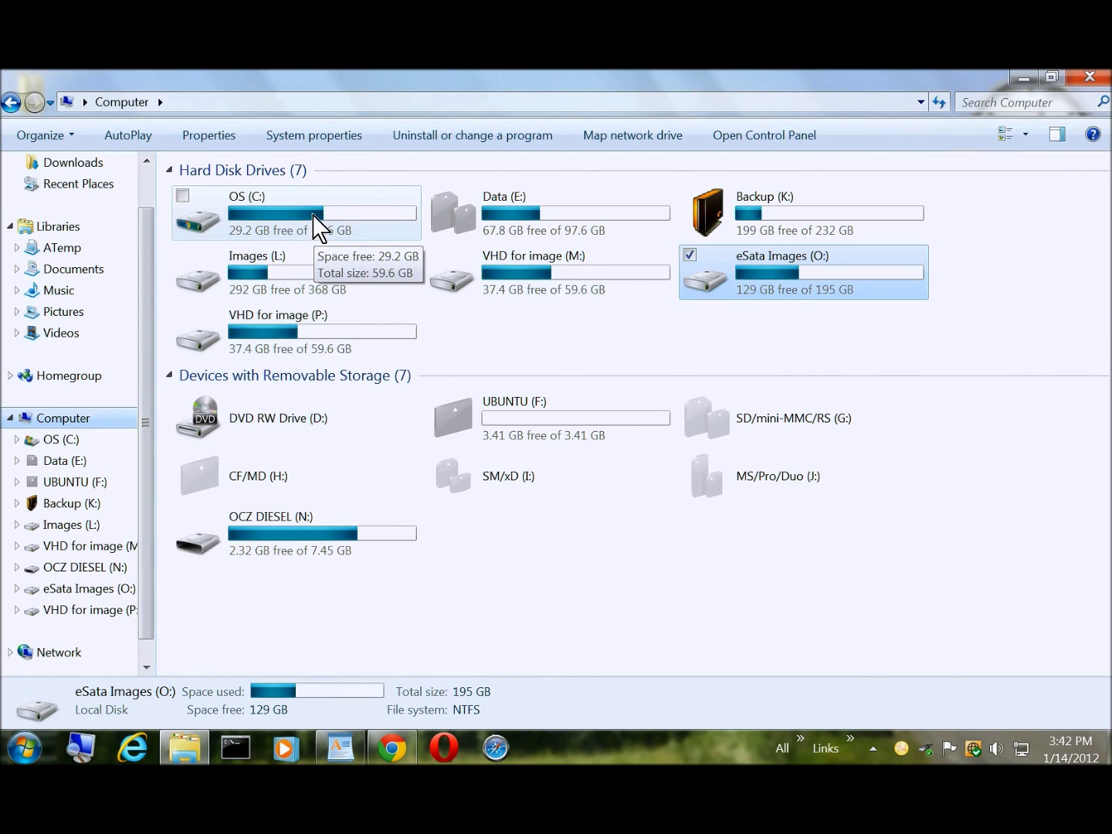
{"action": "left_click", "coordinate": [1089, 77]}
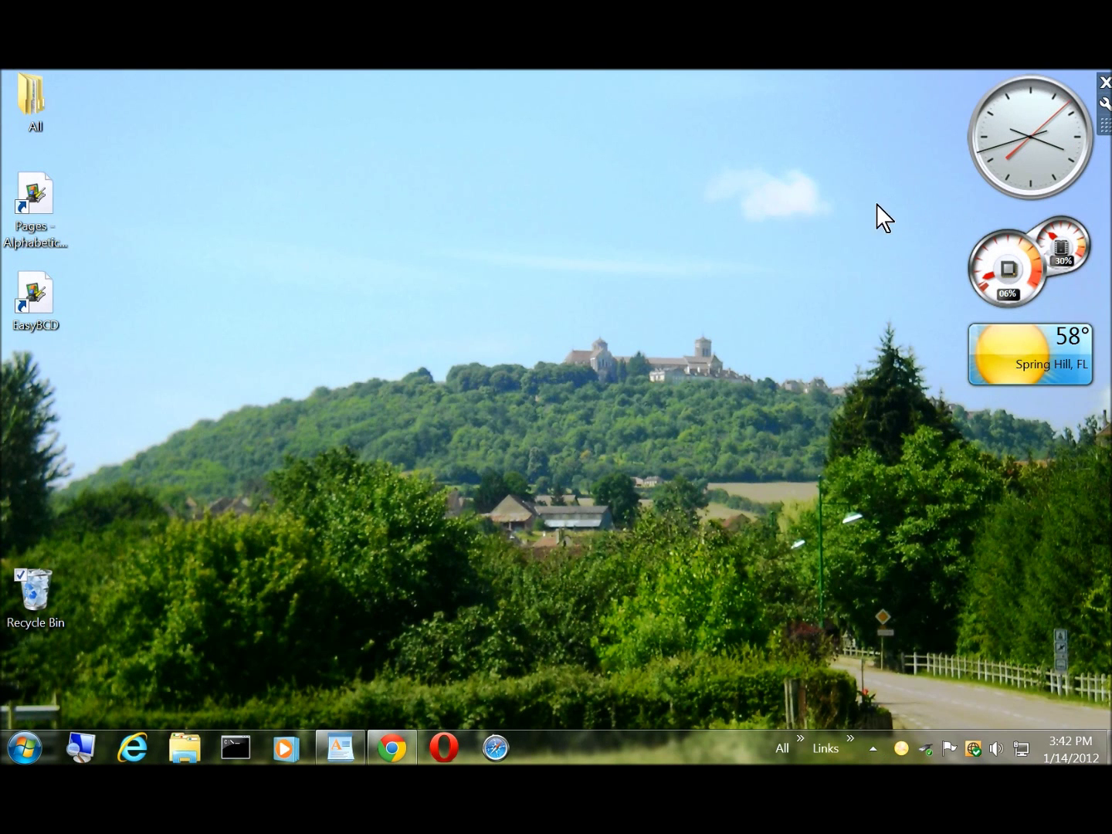